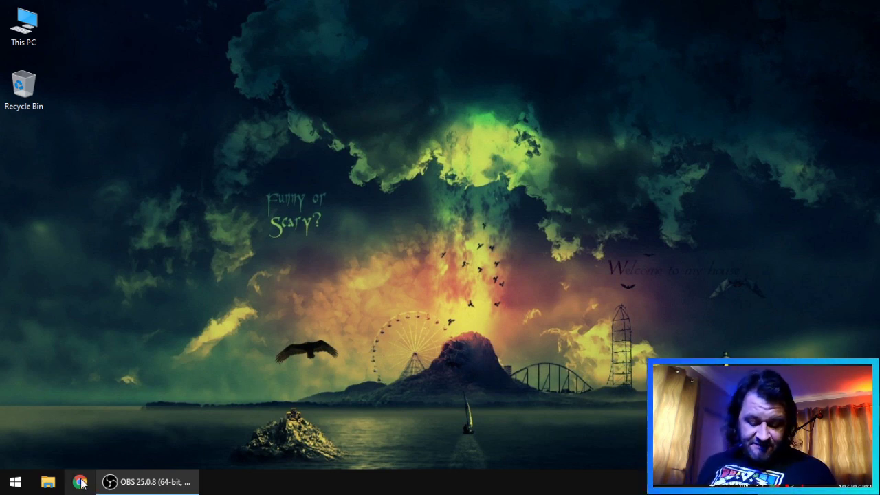
Step: Open the Windows Settings, go to Windows Update under Update & Security, and check for updates
left_click(15, 482)
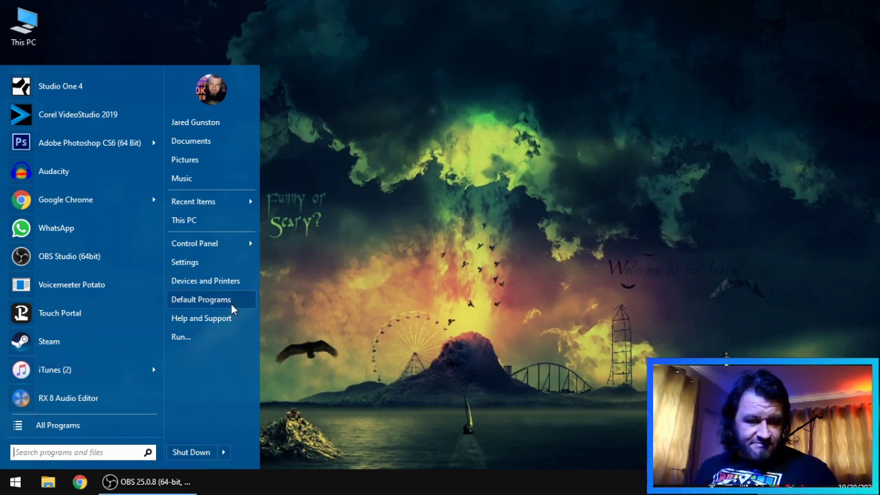
left_click(219, 263)
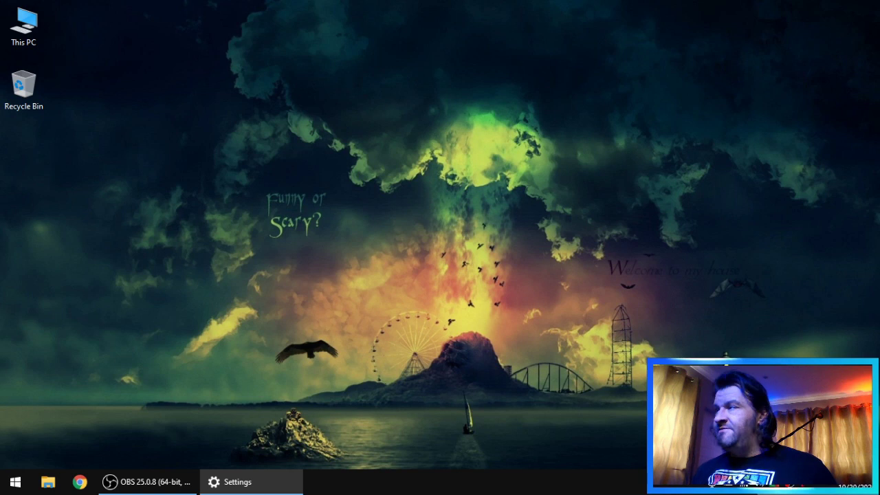
left_click_drag(824, 81, 287, 52)
double_click(287, 52)
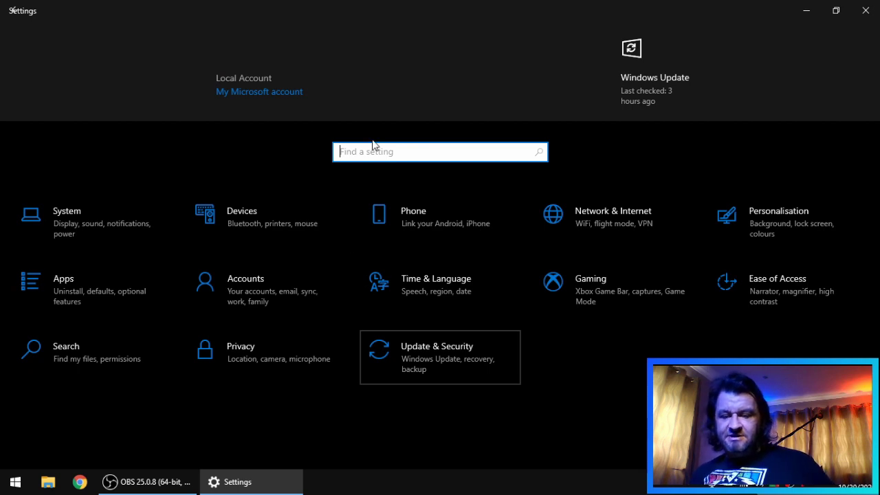
left_click(474, 347)
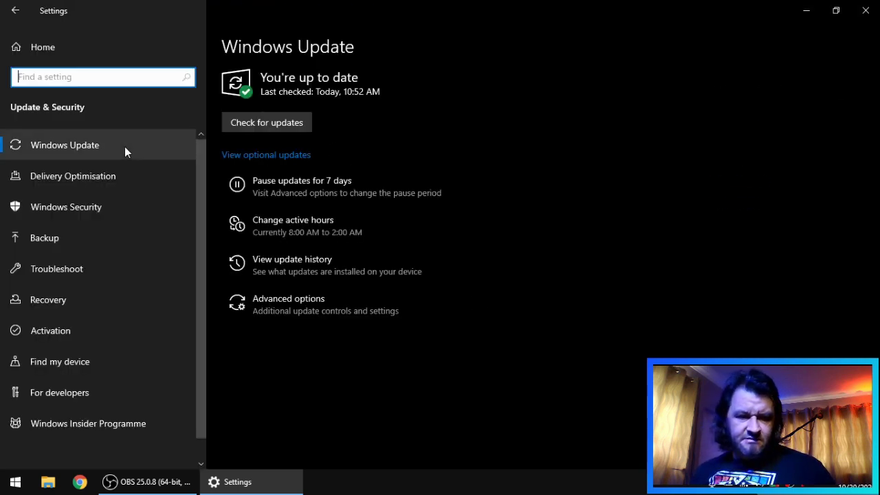
left_click(273, 122)
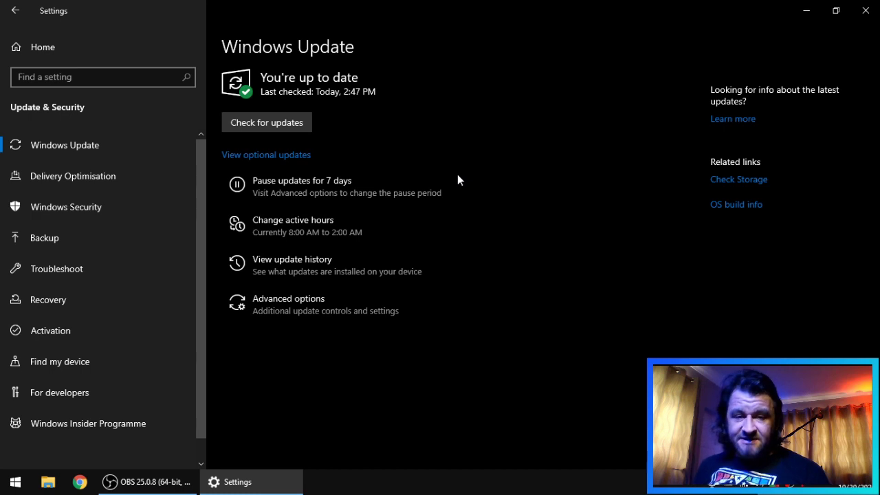
Step: Review the optional driver updates offered by Windows Update, then close Settings
left_click(291, 154)
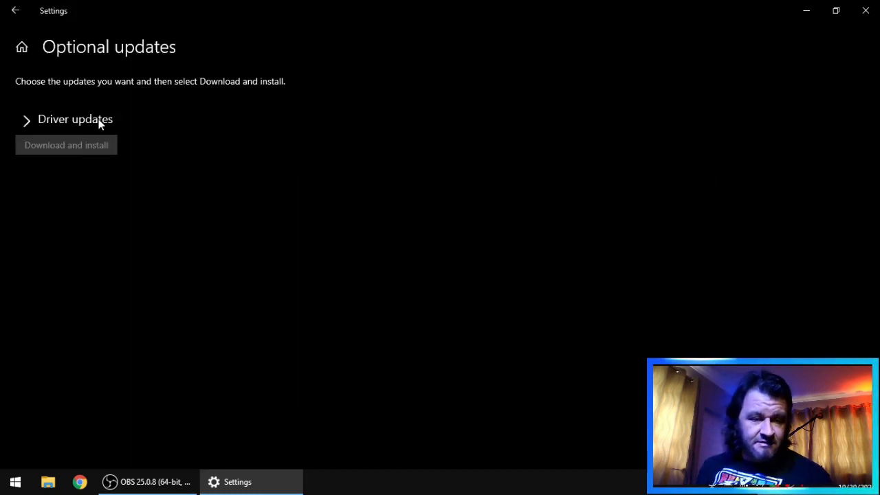
left_click(21, 118)
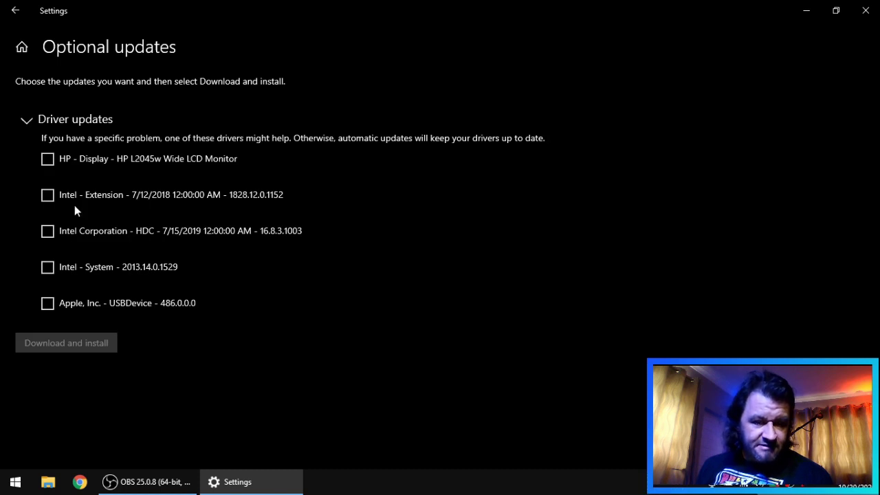
left_click(15, 11)
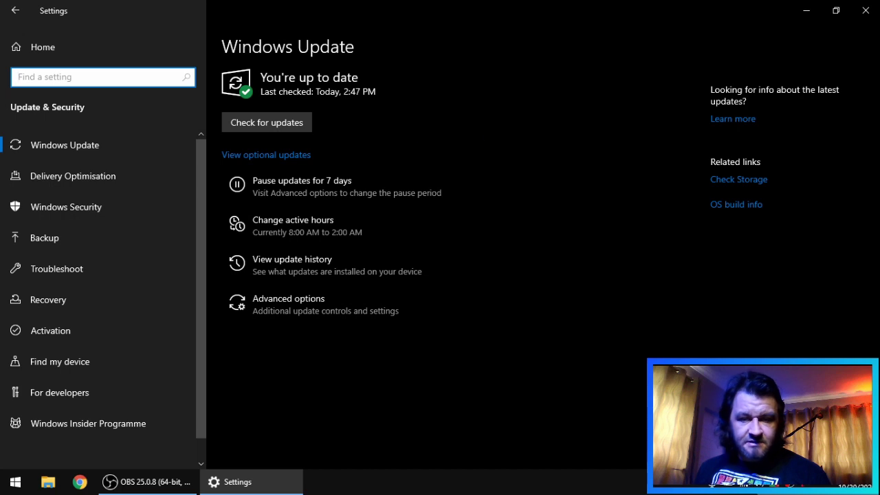
left_click(865, 10)
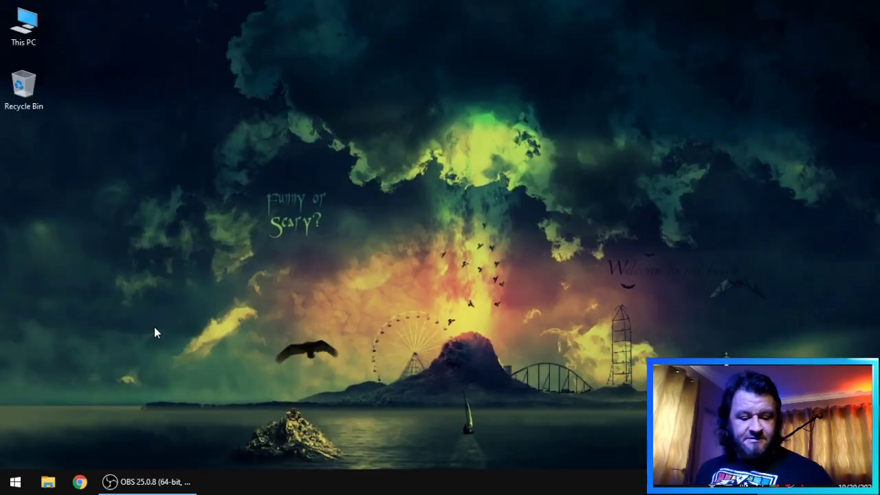
Step: Open Google Chrome and search the web for "boss gt-1000core" to reach the BOSS product page
key("super")
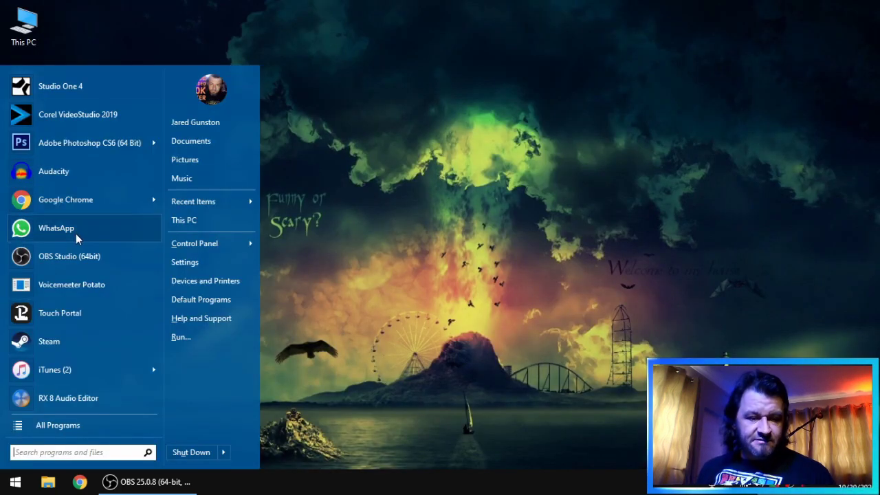
left_click(87, 200)
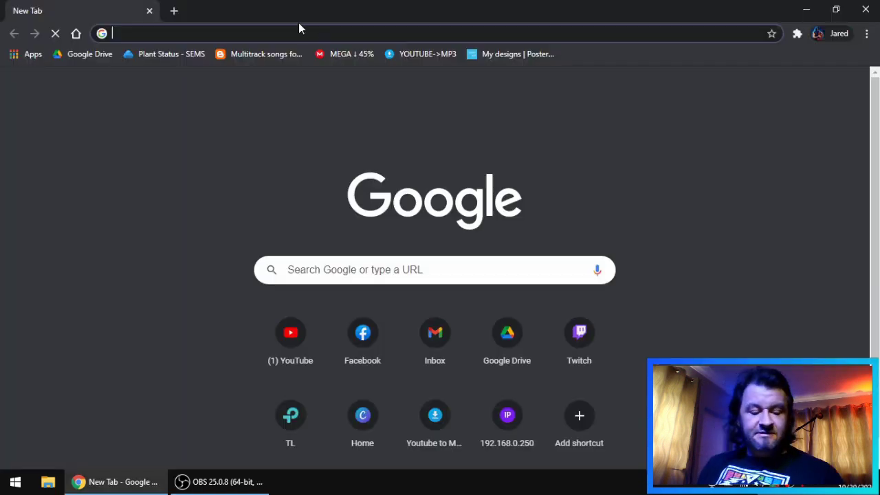
type("boss")
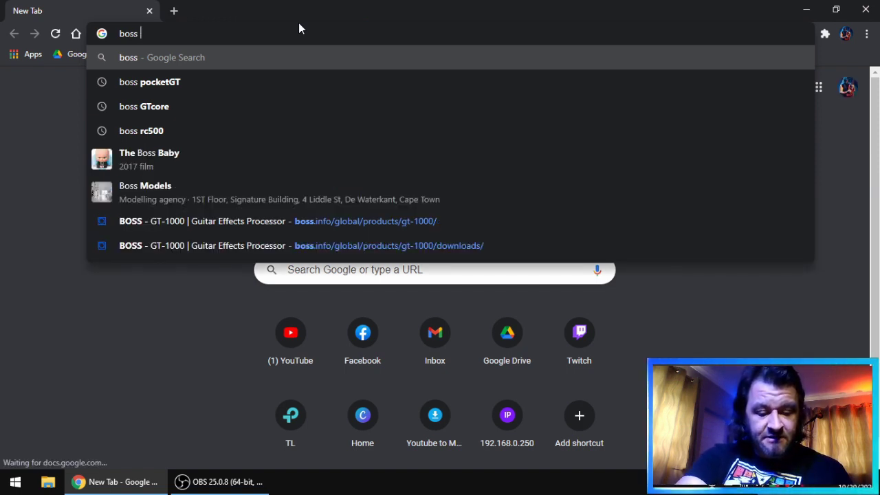
type("gt-1000cor")
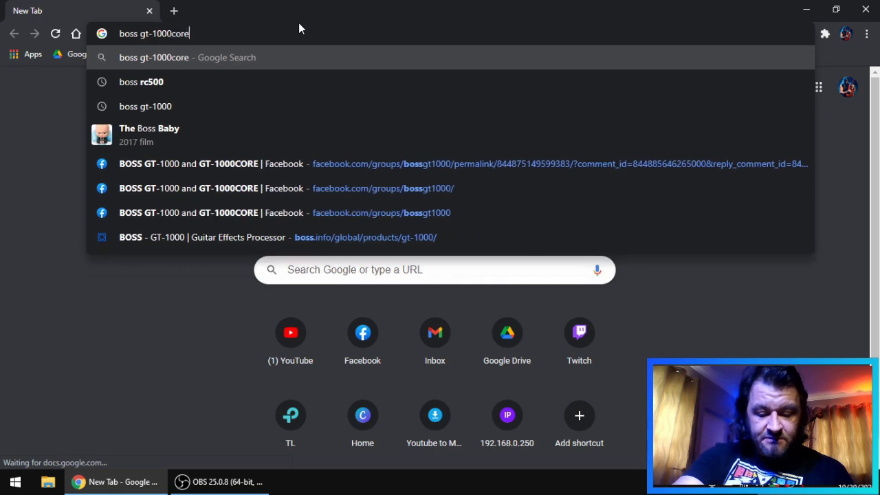
type("e")
key("Return")
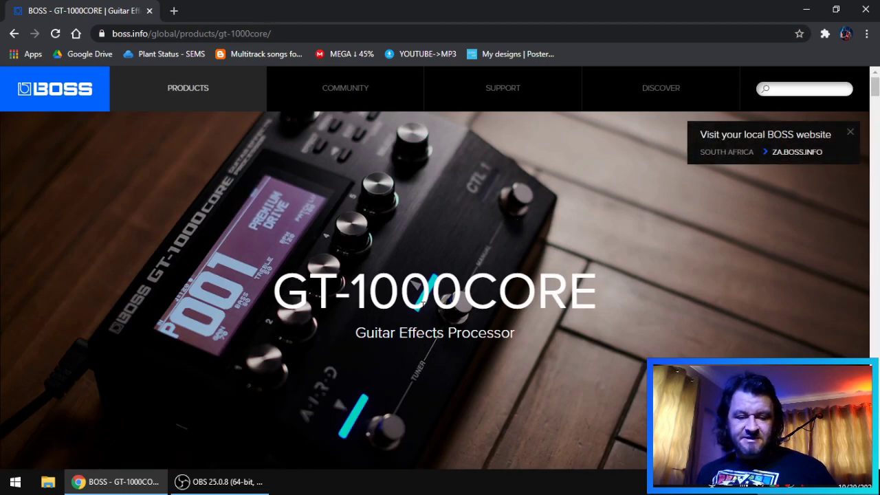
Step: Dismiss the AVG notification covering the GT-1000CORE product page
scroll(460, 334, "down", 2)
scroll(440, 316, "up", 2)
scroll(414, 296, "down", 2)
scroll(357, 265, "up", 2)
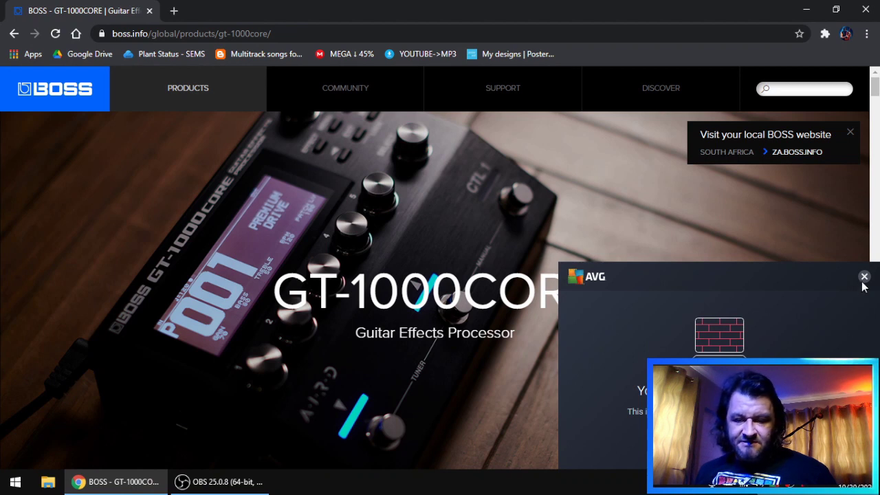
left_click(772, 275)
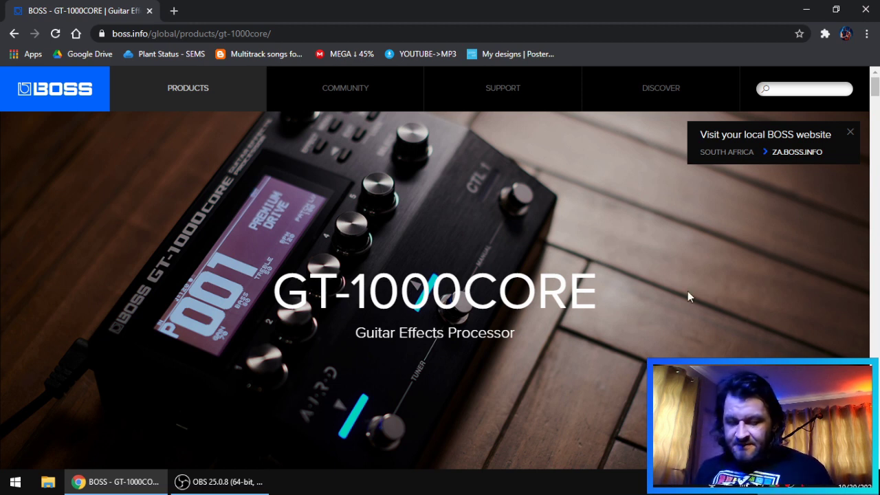
Step: Examine the introduction and Standard Features list on the GT-1000CORE product page, including the AIRD technology entry
scroll(453, 305, "down", 3)
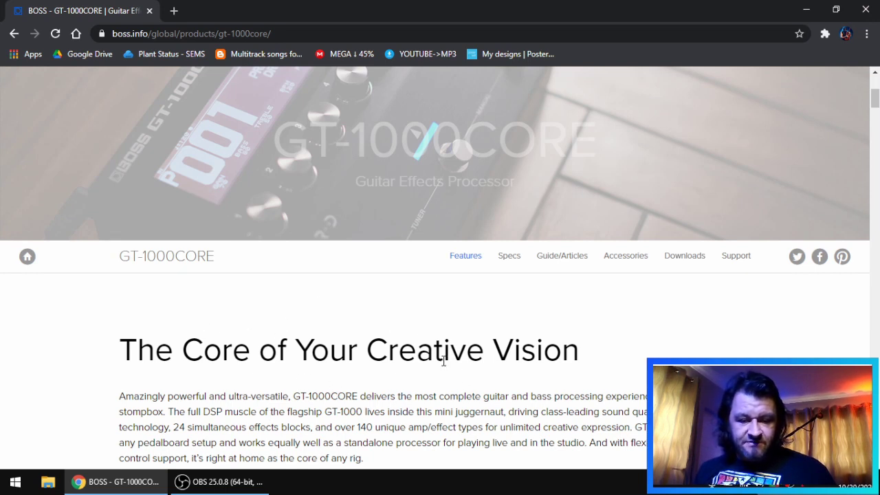
scroll(443, 361, "down", 7)
scroll(470, 340, "up", 5)
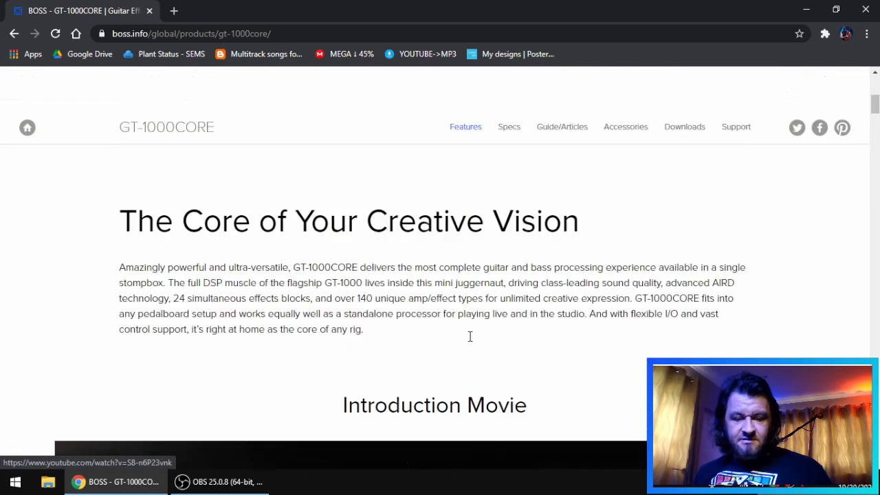
scroll(469, 336, "down", 5)
scroll(377, 281, "down", 10)
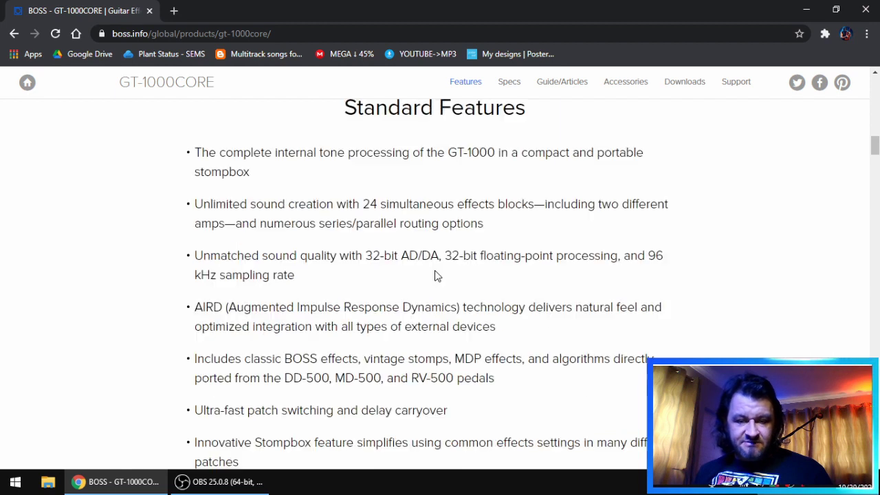
scroll(442, 304, "up", 3)
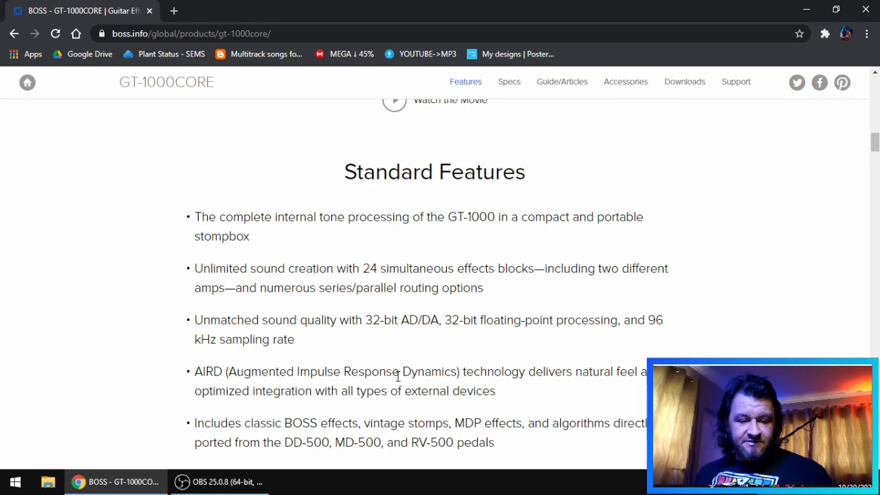
left_click_drag(197, 372, 334, 372)
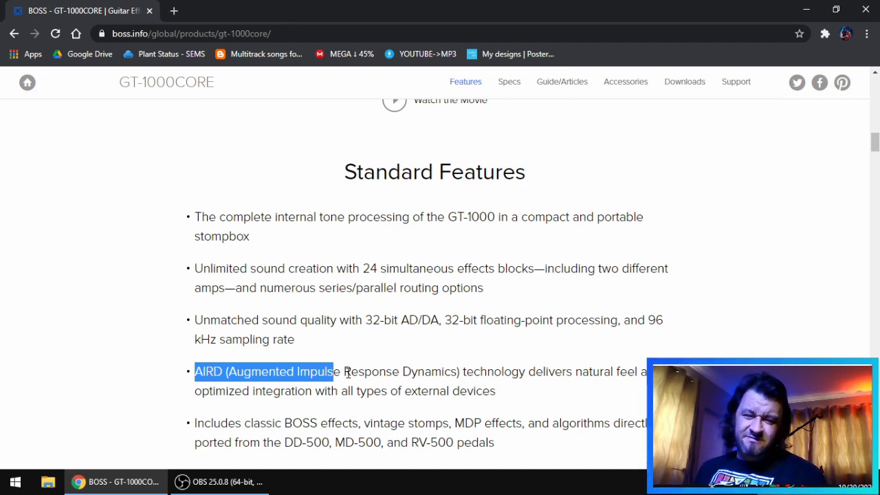
left_click(357, 372)
scroll(358, 373, "down", 1)
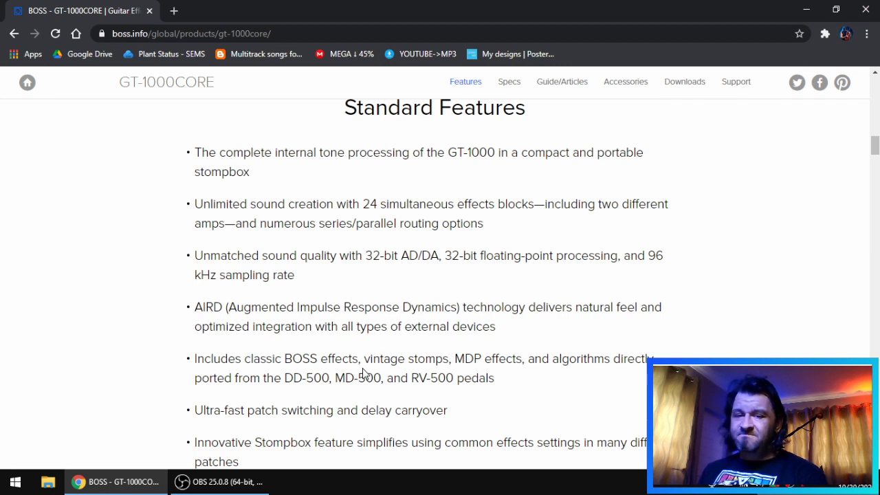
scroll(382, 364, "down", 2)
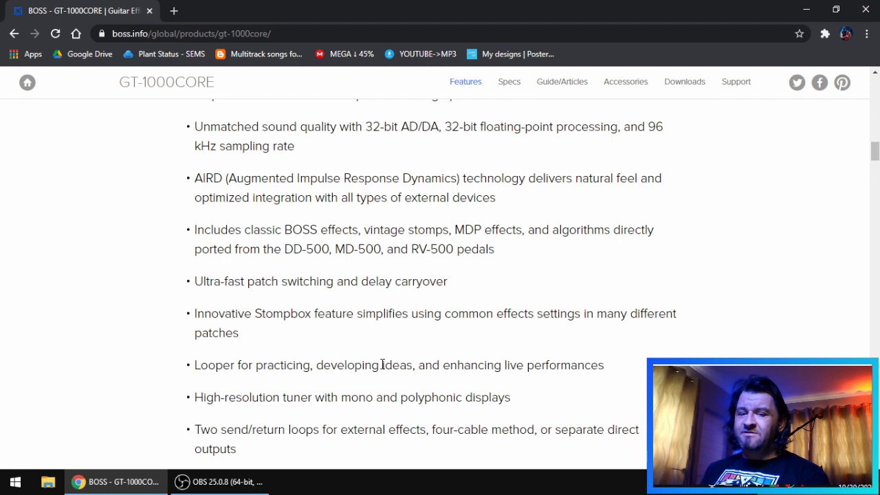
scroll(515, 288, "up", 5)
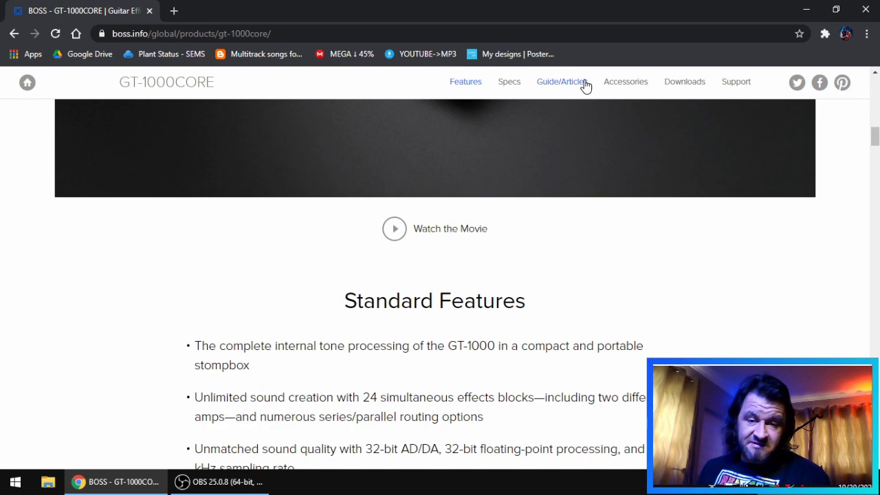
Step: Go to the GT-1000CORE downloads and open the GT-1000CORE System Program (Ver.1.01) page in a new tab
left_click(683, 86)
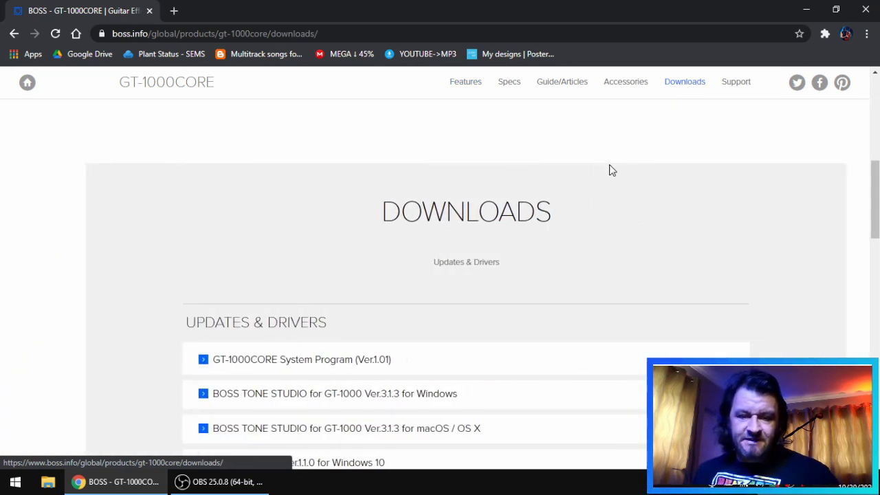
scroll(399, 238, "down", 1)
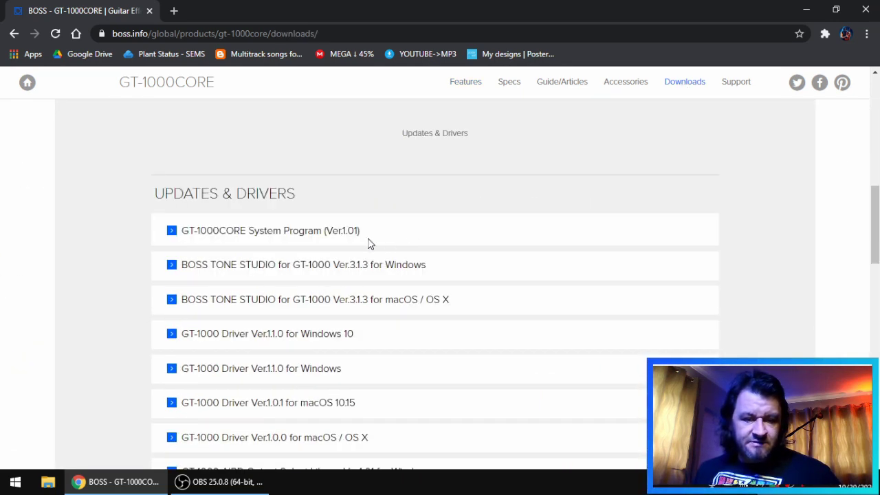
right_click(295, 232)
left_click(317, 237)
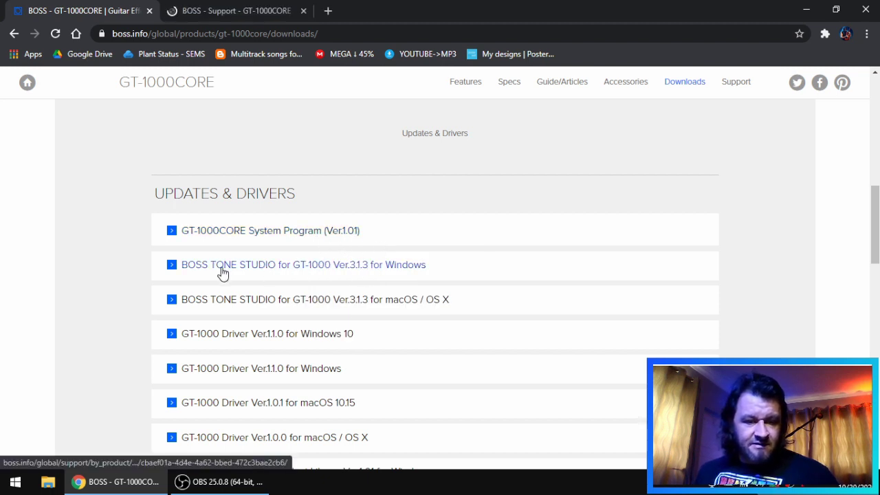
Step: Open the BOSS TONE STUDIO Ver.3.1.3 for Windows and GT-1000 Driver Ver.1.1.0 for Windows 10 pages in new tabs
right_click(377, 270)
left_click(395, 276)
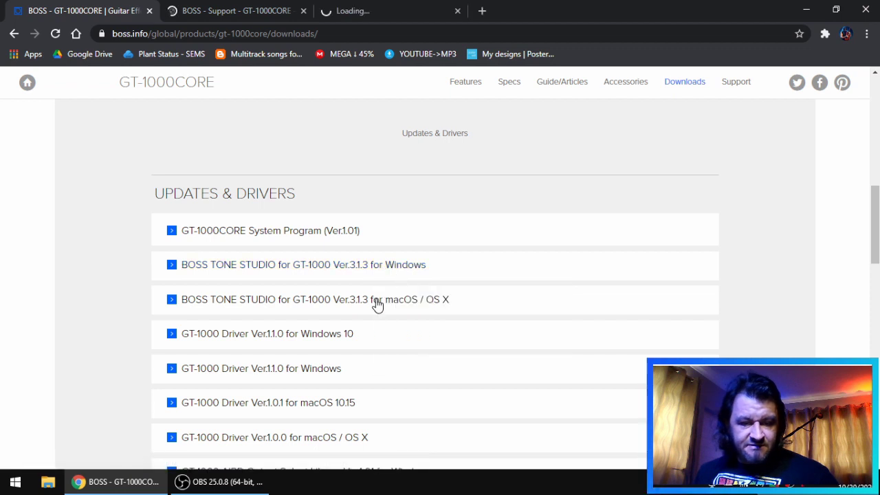
right_click(282, 335)
left_click(306, 341)
Step: Open the GT-1000 IR Loader Ver.1.10 for Windows page from the Updates & Drivers list in the current tab
scroll(307, 346, "down", 1)
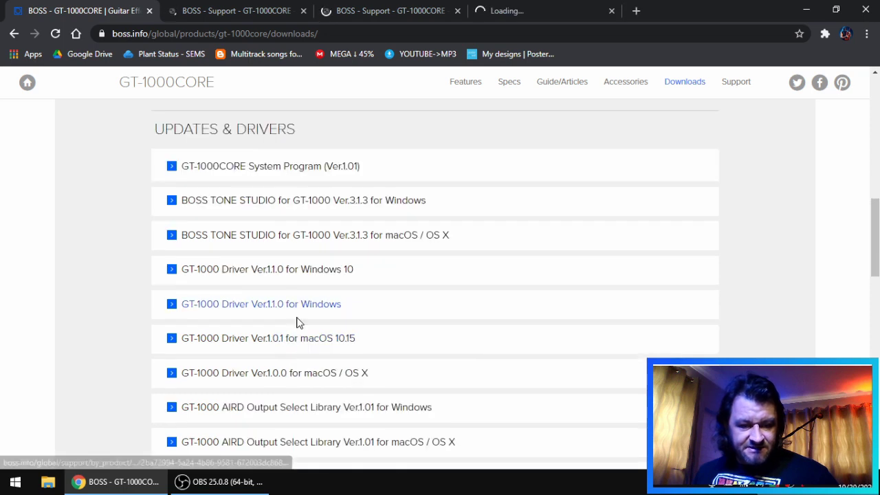
scroll(296, 346, "down", 1)
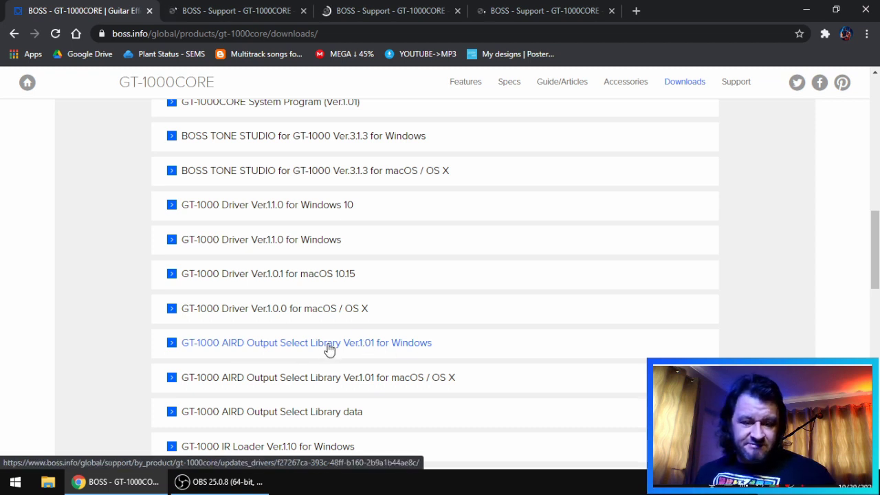
scroll(338, 359, "down", 1)
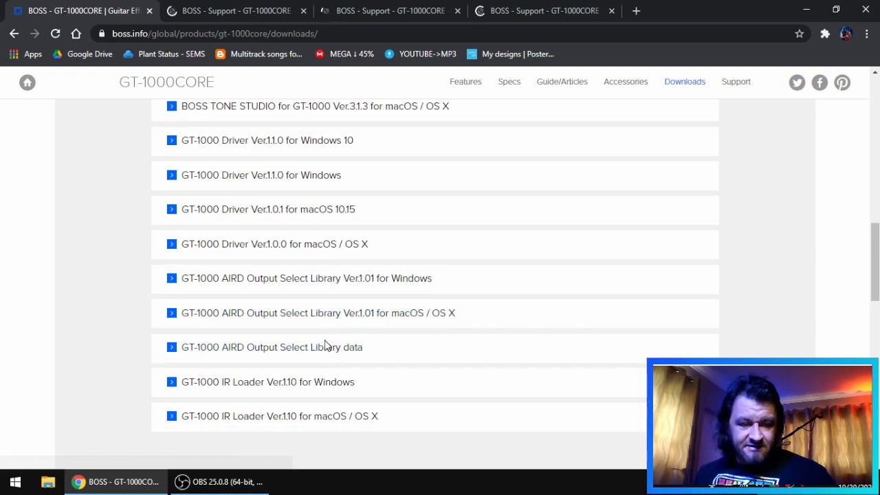
left_click(327, 386)
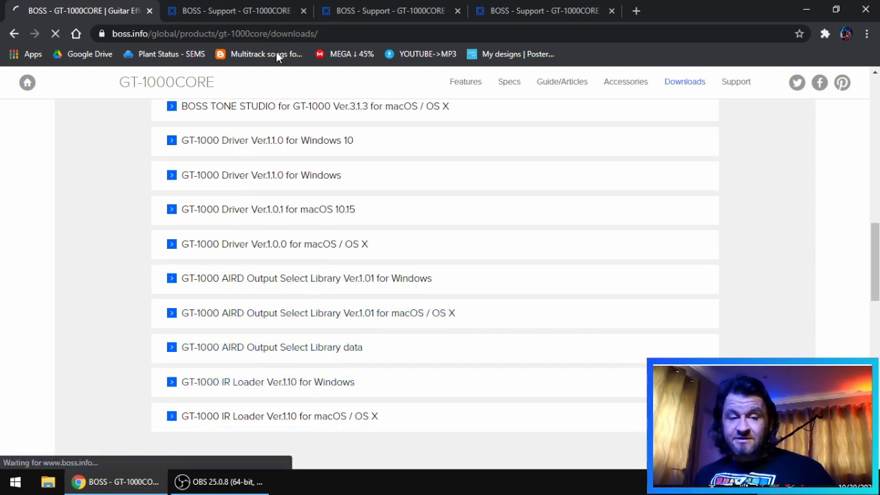
Step: Accept the license agreement on the GT-1000CORE System Program page and start downloading the update file
left_click(259, 7)
scroll(426, 220, "down", 5)
scroll(299, 221, "down", 15)
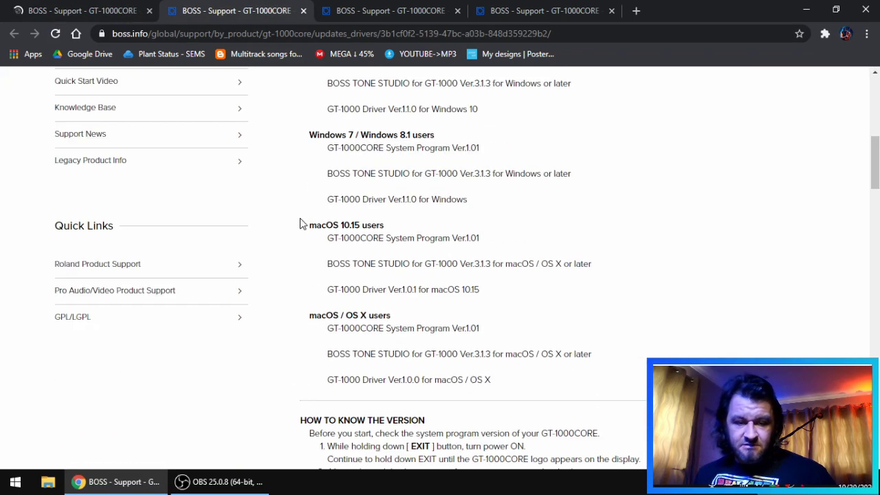
scroll(300, 222, "down", 7)
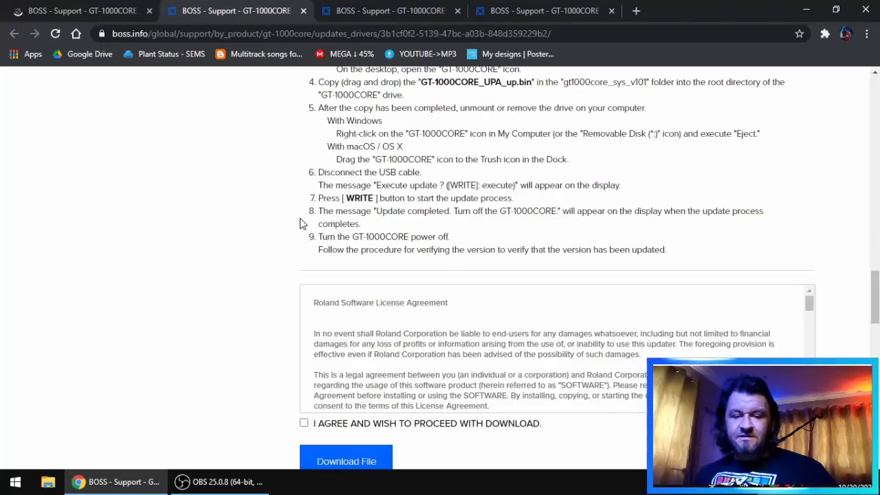
left_click(304, 230)
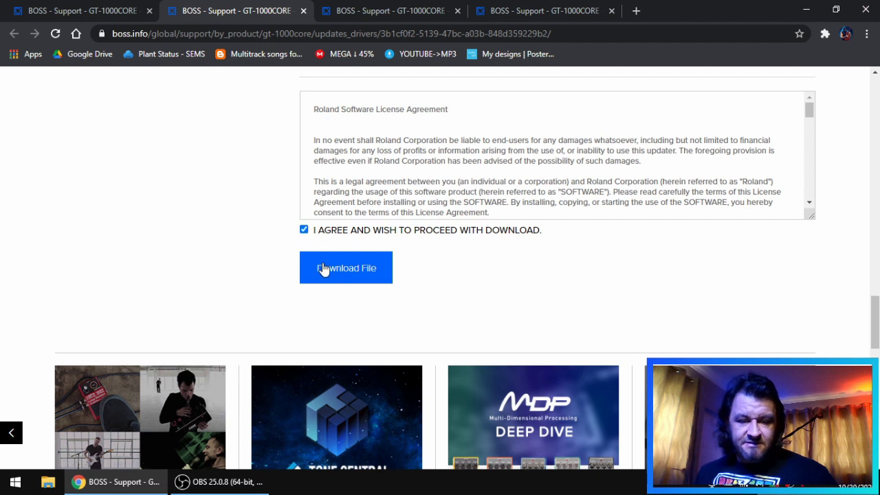
left_click(324, 269)
scroll(268, 146, "up", 5)
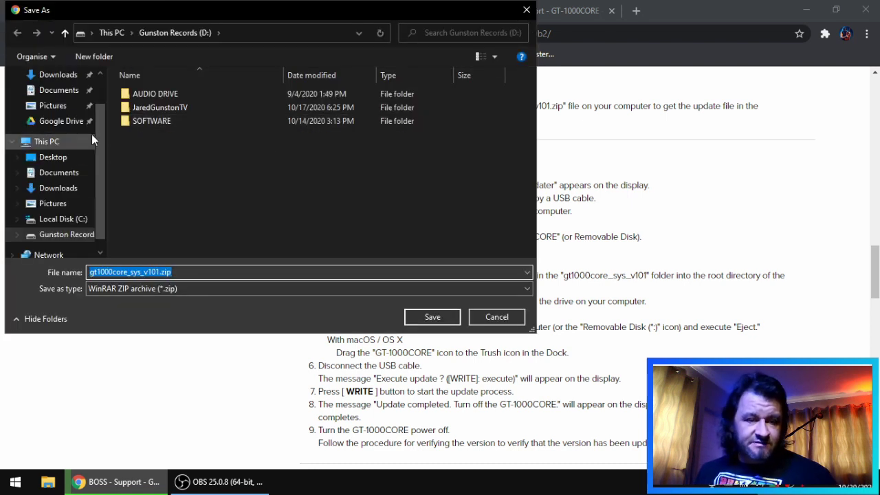
Step: Save gt1000core_sys_v101.zip in a new folder named GT-1000CORE inside "Boss and Roland Drivers etc" on Google Drive
left_click(60, 121)
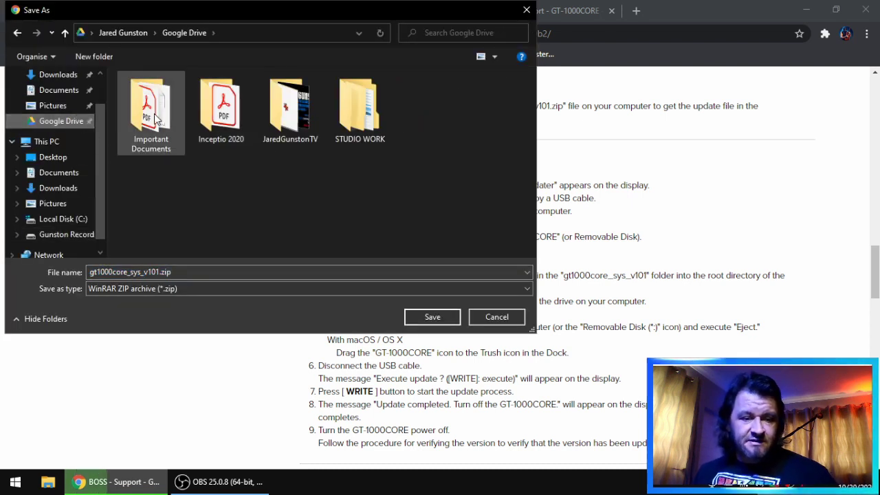
double_click(292, 114)
double_click(154, 108)
right_click(210, 215)
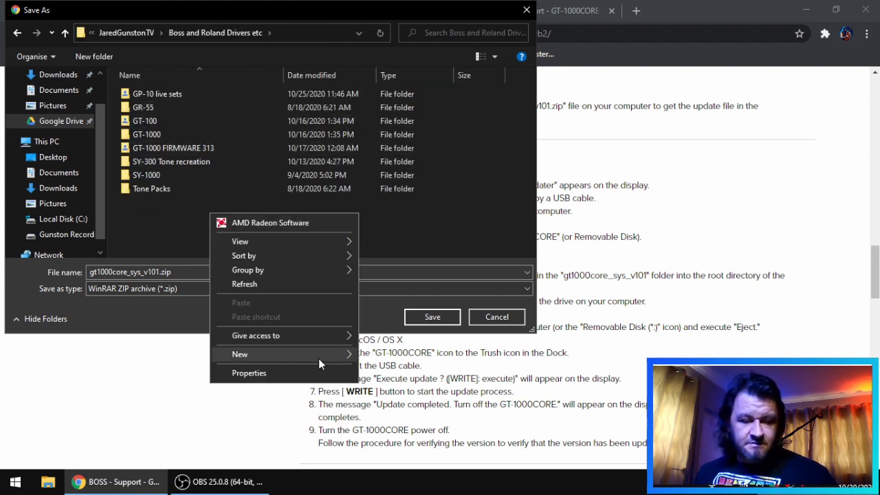
mouse_move(318, 358)
left_click(387, 357)
type("GT-1000CORE")
key("Return")
key("Return")
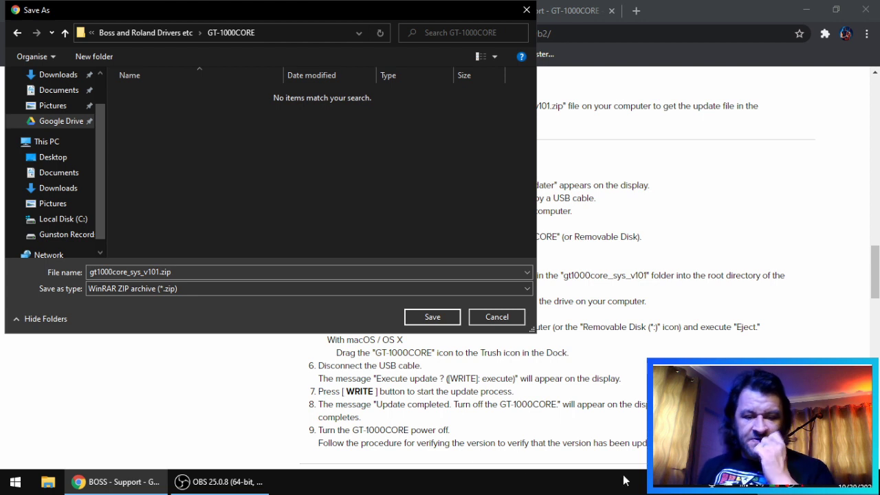
left_click(431, 317)
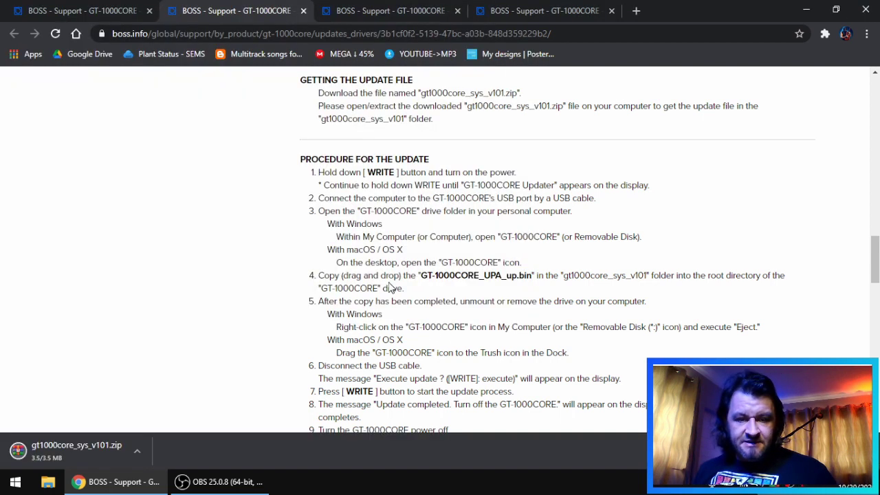
Step: Accept the Tone Studio license, save bts_gt1000_w313.zip in the GT-1000CORE folder and close that download page
left_click(374, 10)
scroll(319, 213, "down", 10)
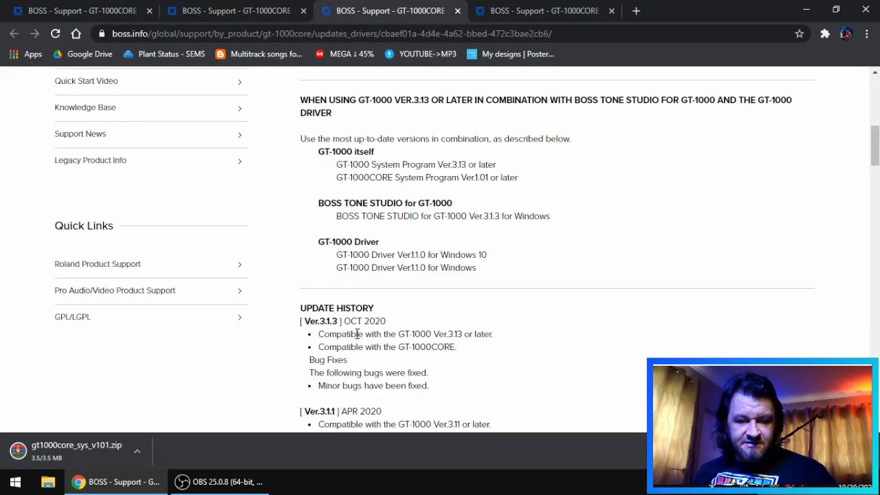
scroll(315, 220, "down", 15)
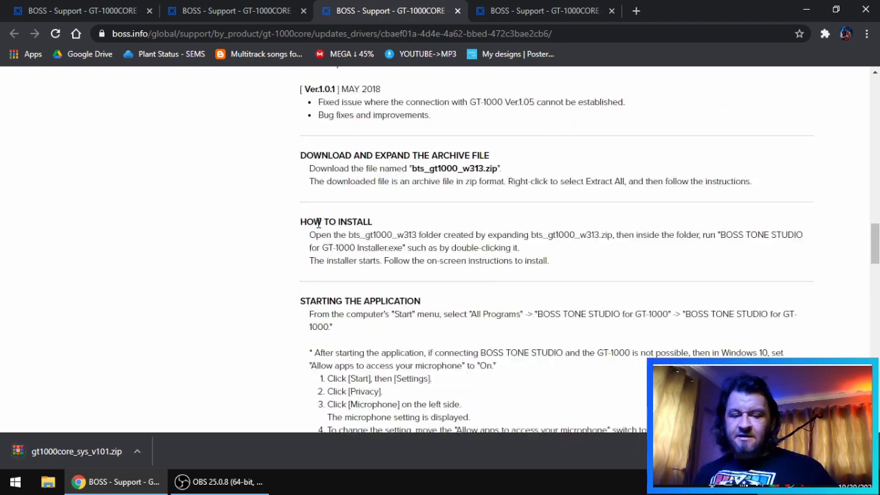
scroll(312, 236, "down", 5)
left_click(304, 232)
left_click(316, 270)
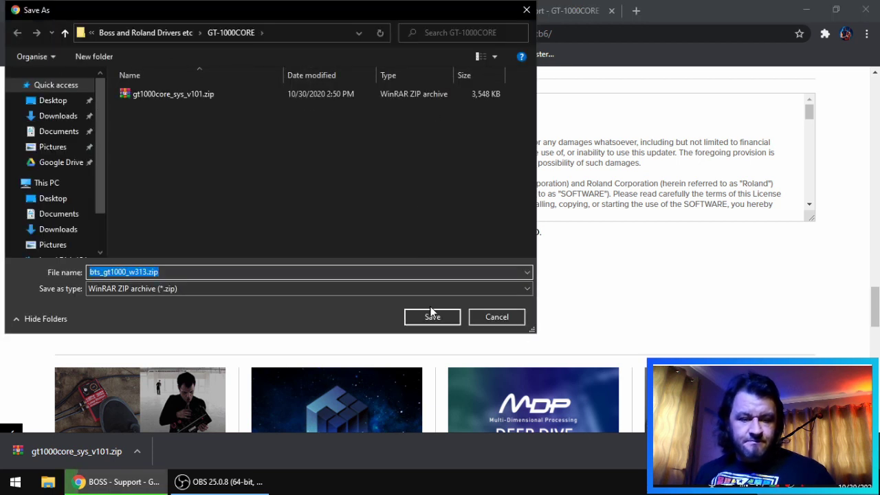
left_click(432, 317)
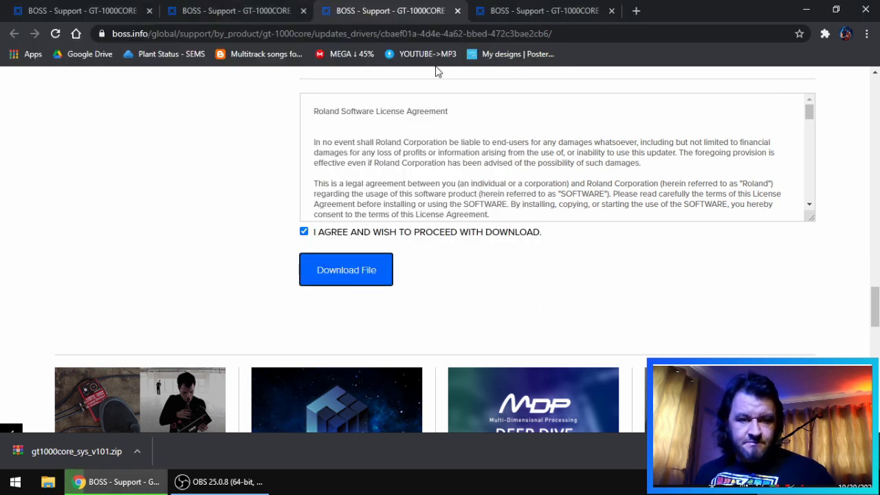
left_click(457, 11)
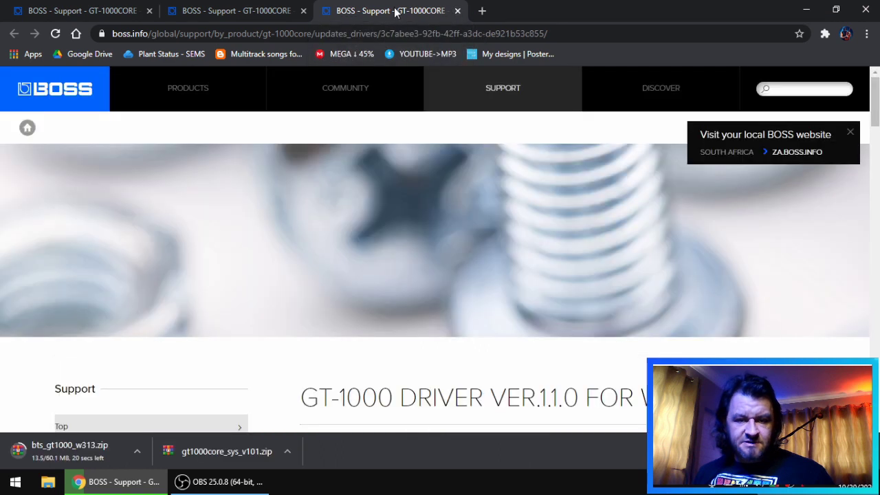
Step: Read the Windows 10 driver page down to the driver installation notes, then close the page
scroll(310, 289, "down", 5)
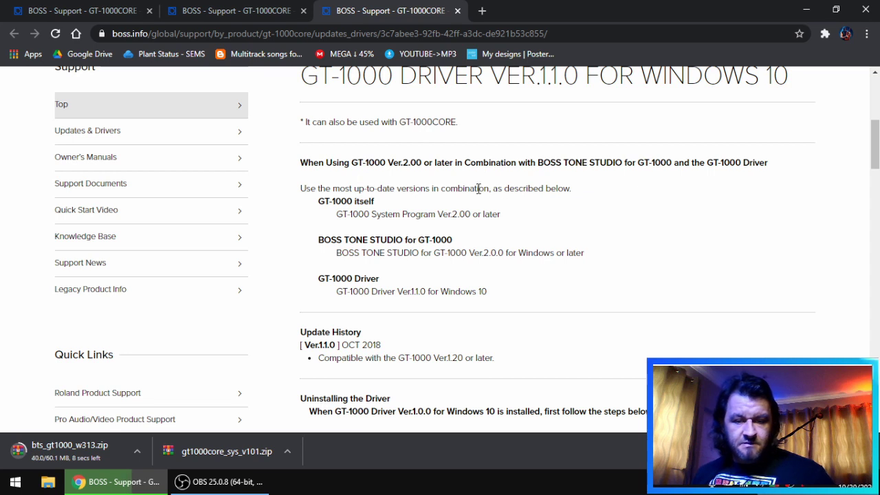
scroll(451, 222, "down", 2)
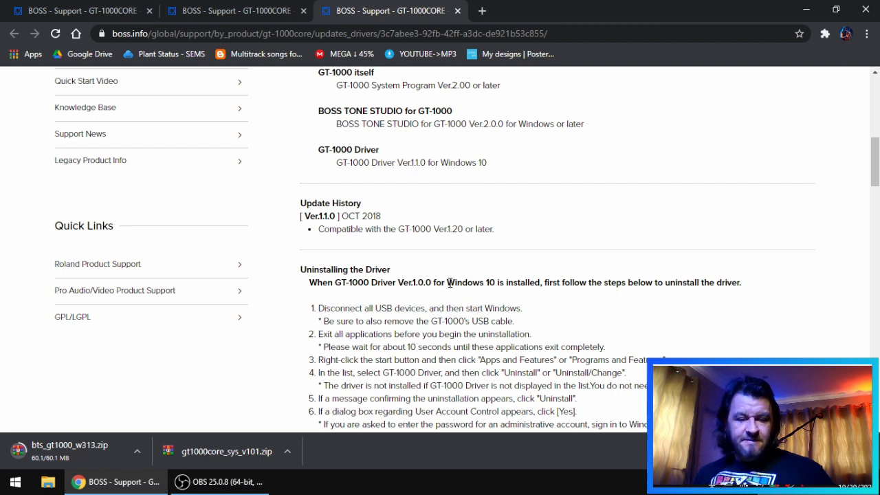
scroll(403, 237, "down", 7)
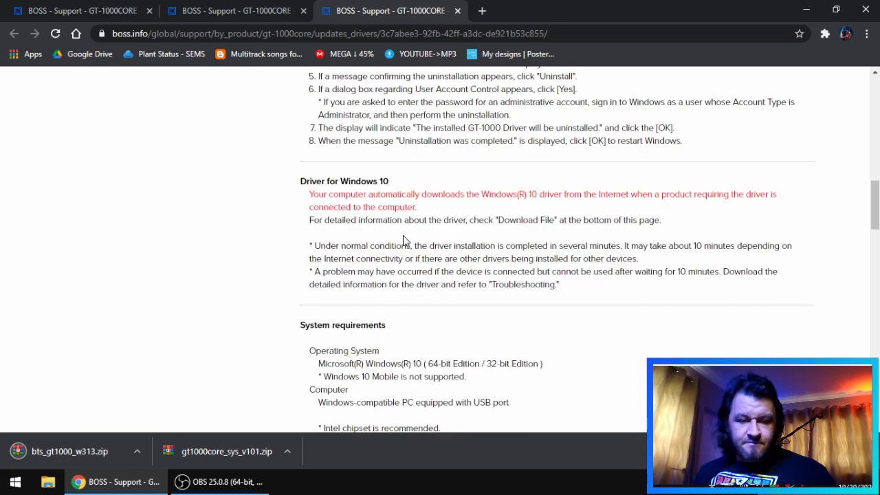
scroll(383, 197, "up", 2)
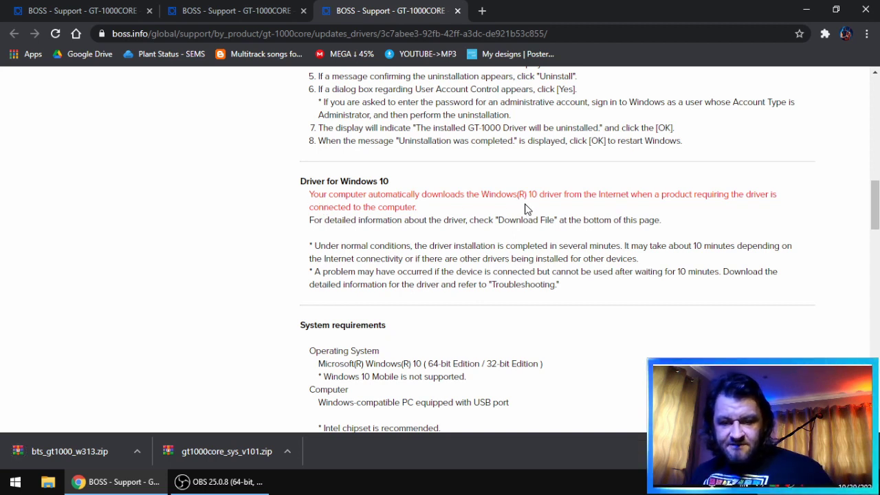
left_click(457, 11)
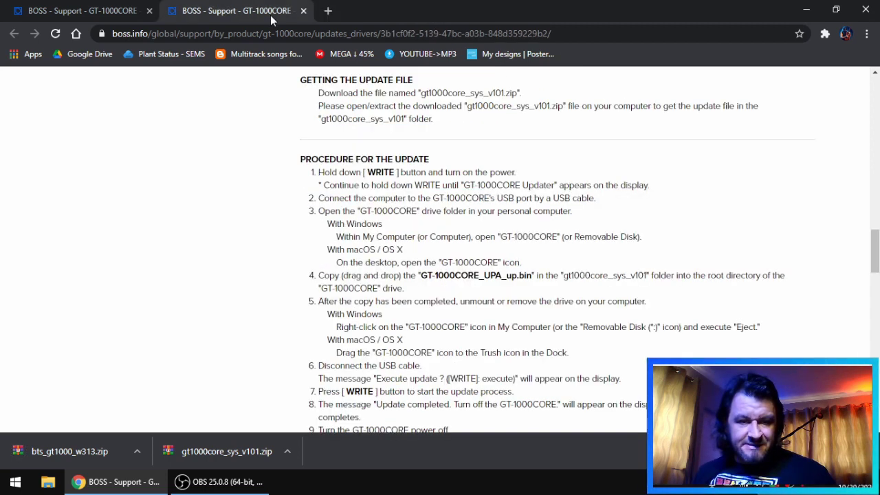
Step: Accept the license on the IR Loader page and save gt1000_ir_w110.zip in the GT-1000CORE folder
left_click(72, 5)
scroll(262, 206, "down", 15)
scroll(270, 230, "down", 1)
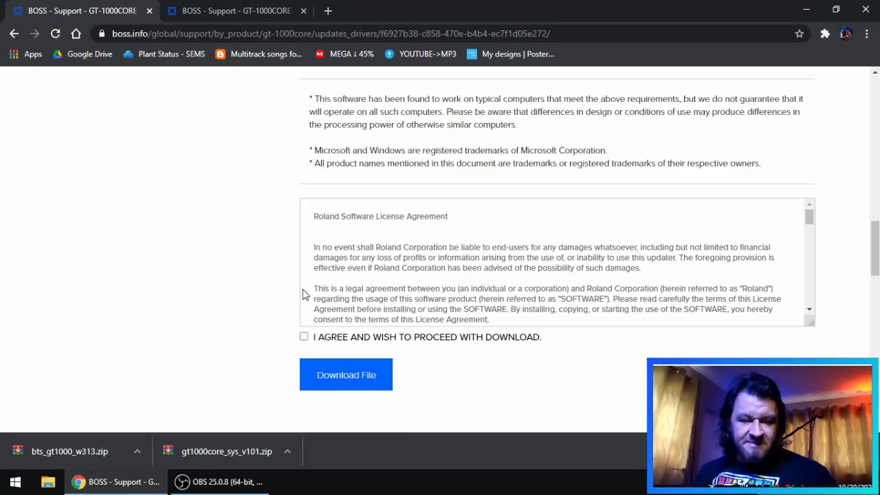
left_click(327, 375)
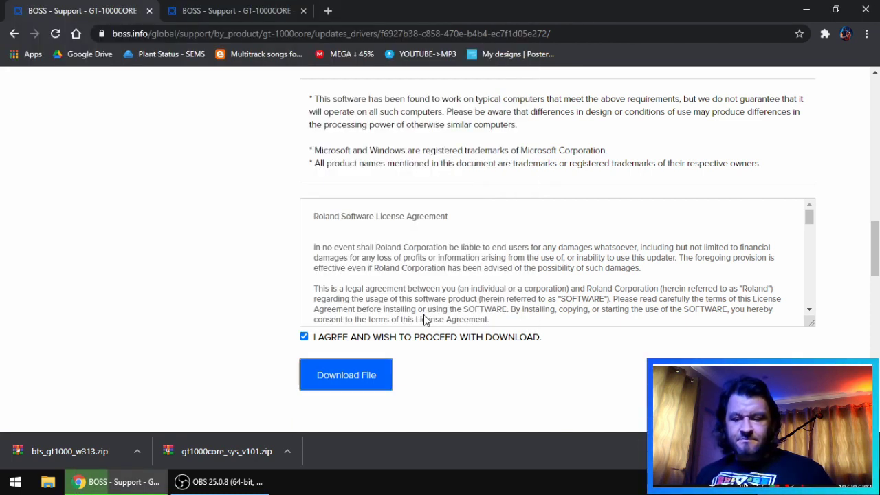
left_click(431, 317)
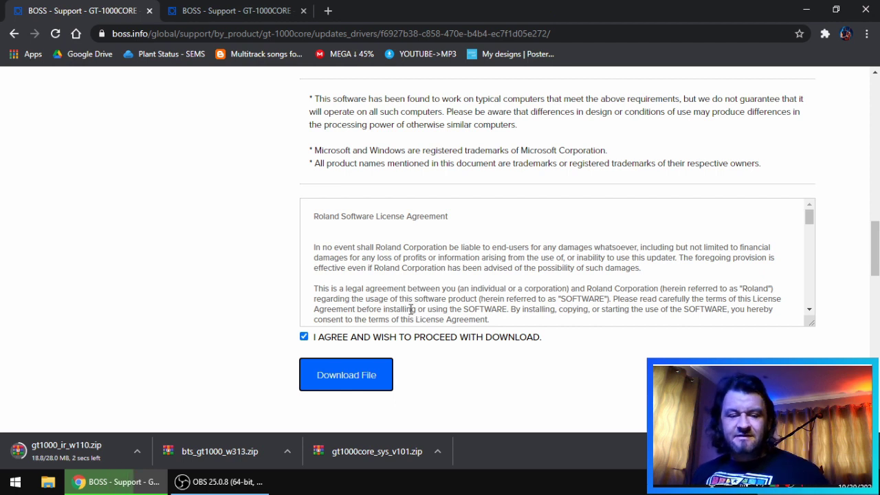
Step: Examine the System Program page's version check, update history, cautions and update procedure
left_click(230, 8)
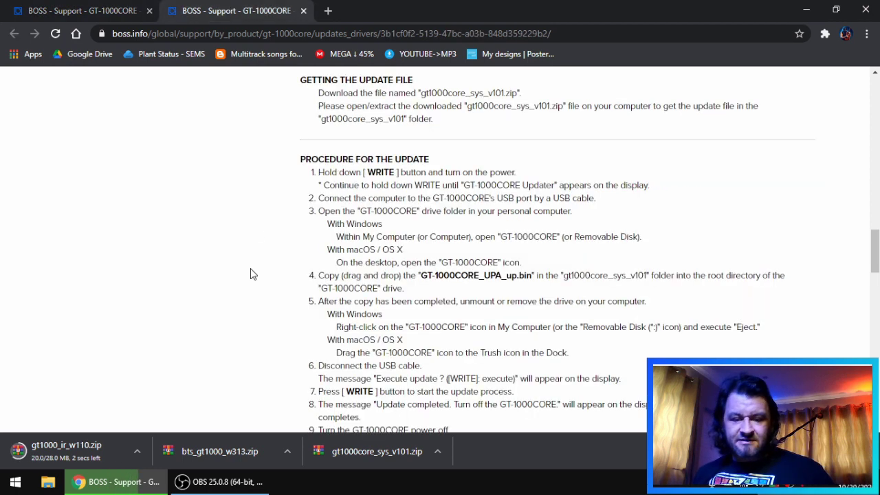
scroll(250, 274, "down", 5)
scroll(250, 253, "up", 8)
scroll(252, 255, "down", 3)
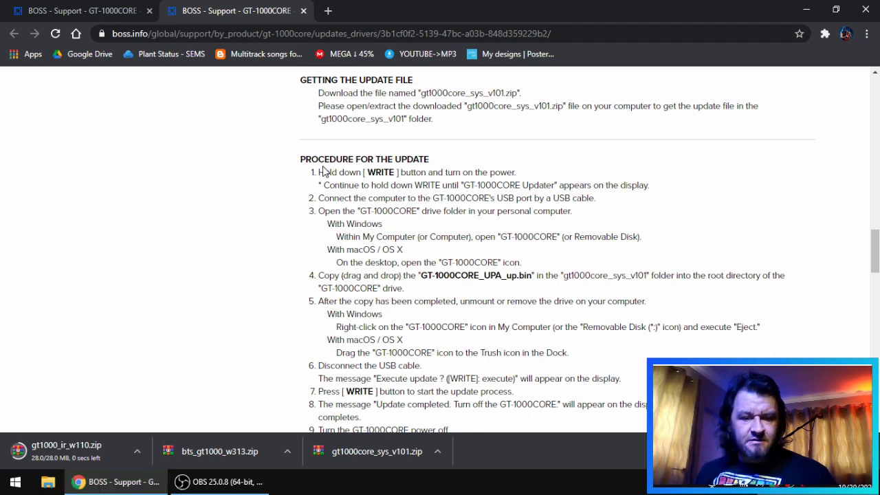
scroll(370, 178, "up", 1)
scroll(359, 192, "up", 3)
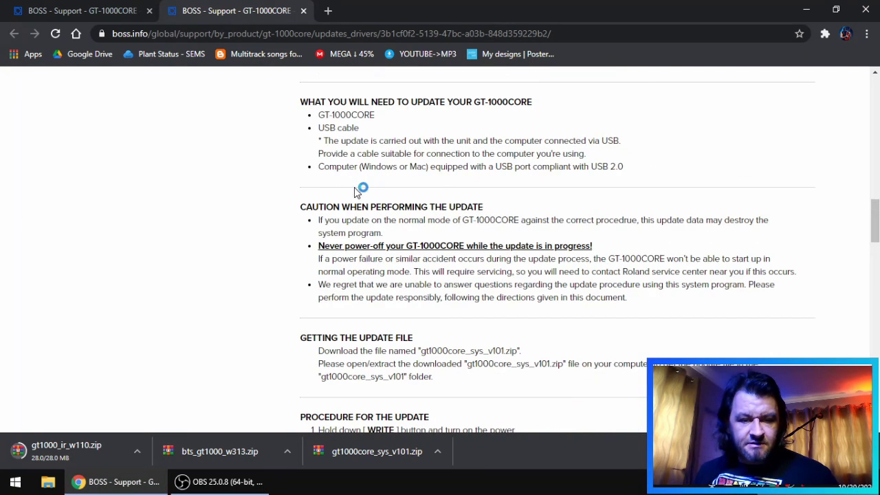
scroll(297, 217, "up", 12)
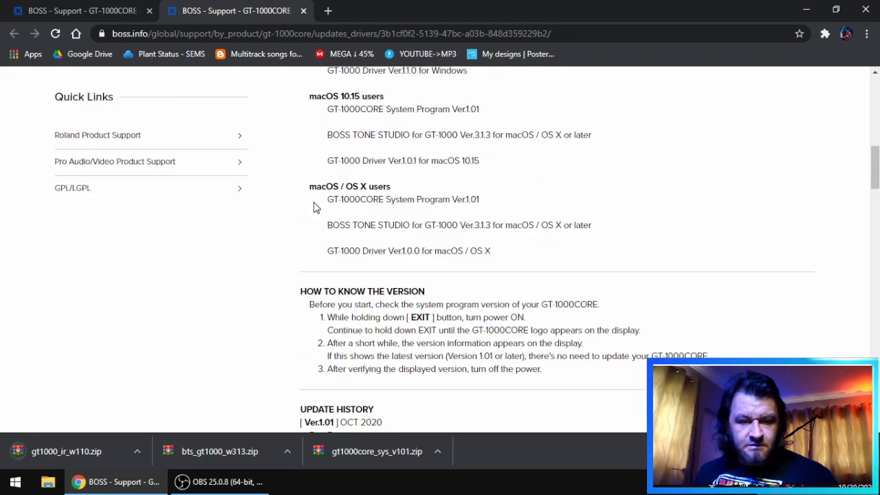
scroll(308, 208, "down", 5)
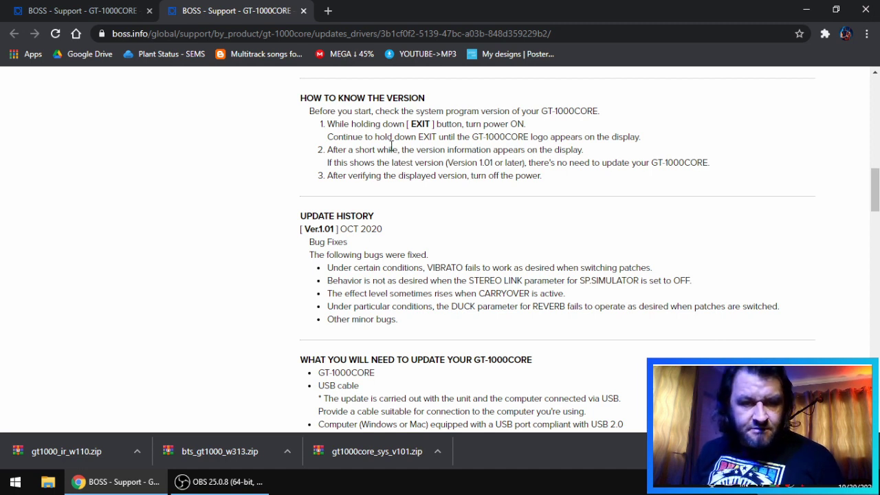
scroll(481, 234, "down", 3)
scroll(419, 213, "down", 3)
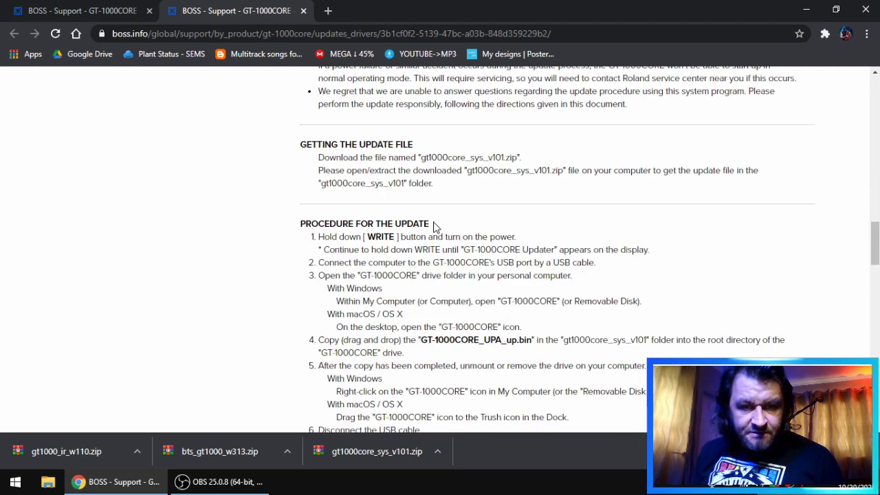
scroll(433, 227, "down", 3)
scroll(440, 214, "up", 1)
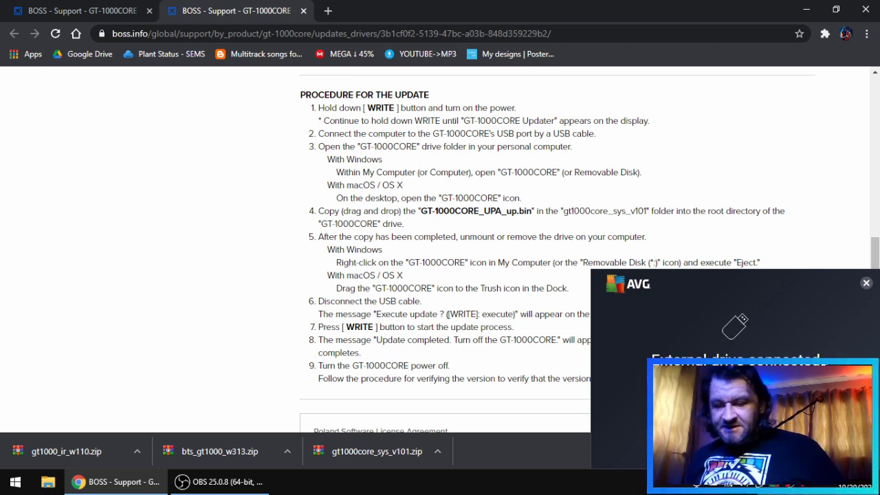
Step: Dismiss the AVG external drive notification and open the GT-1000CORE (F:) drive in File Explorer
left_click(866, 283)
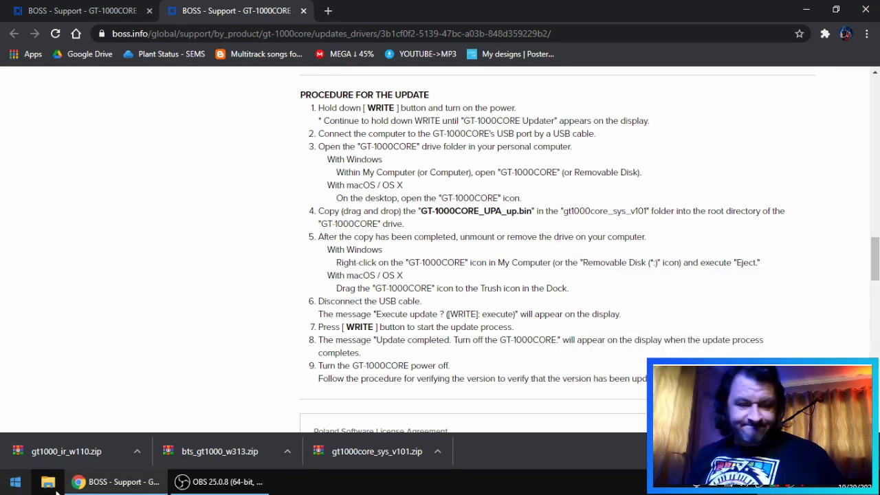
left_click(50, 483)
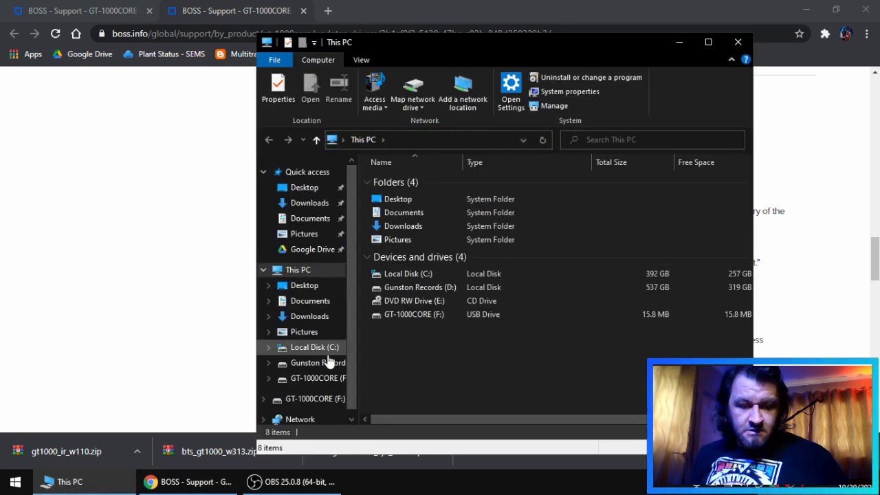
left_click(320, 382)
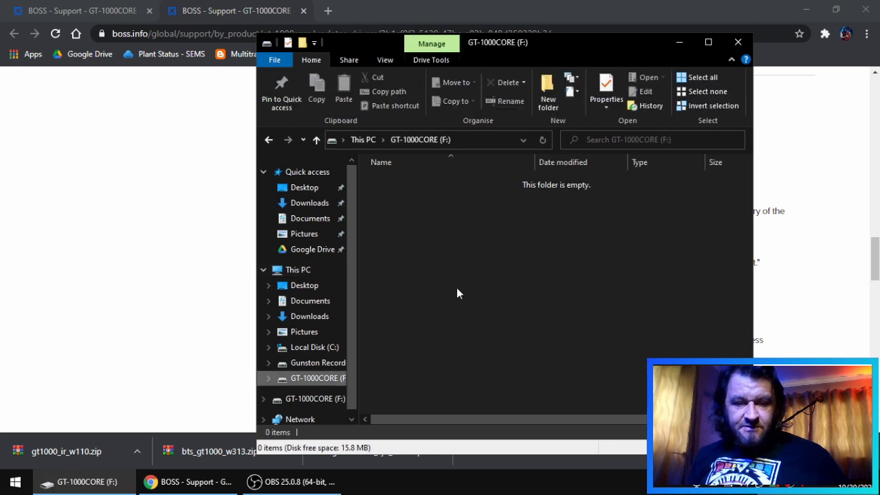
Step: Show the downloaded bts_gt1000_w313.zip in its folder, close the browser and bring the folder window fully into view
left_click(231, 226)
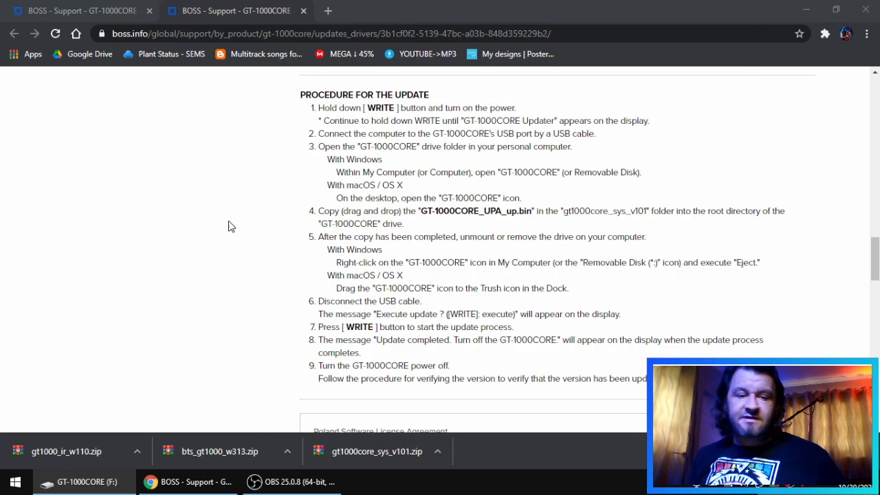
left_click(287, 451)
left_click(321, 411)
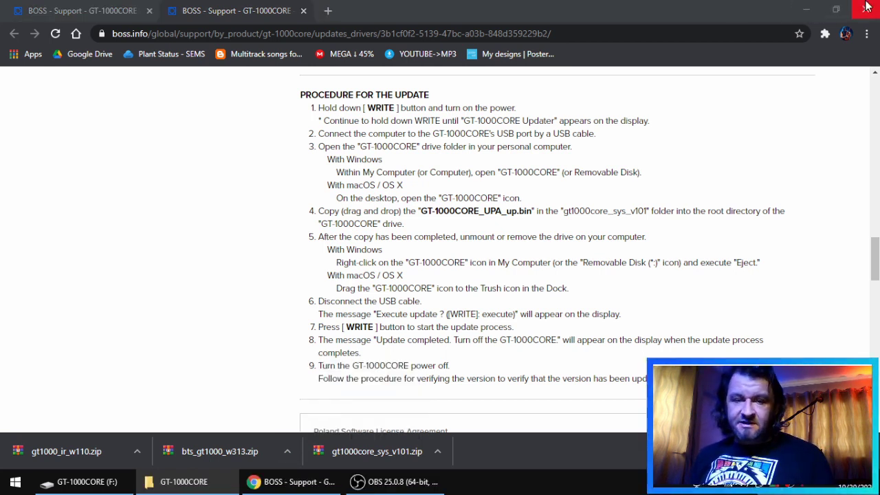
left_click(866, 7)
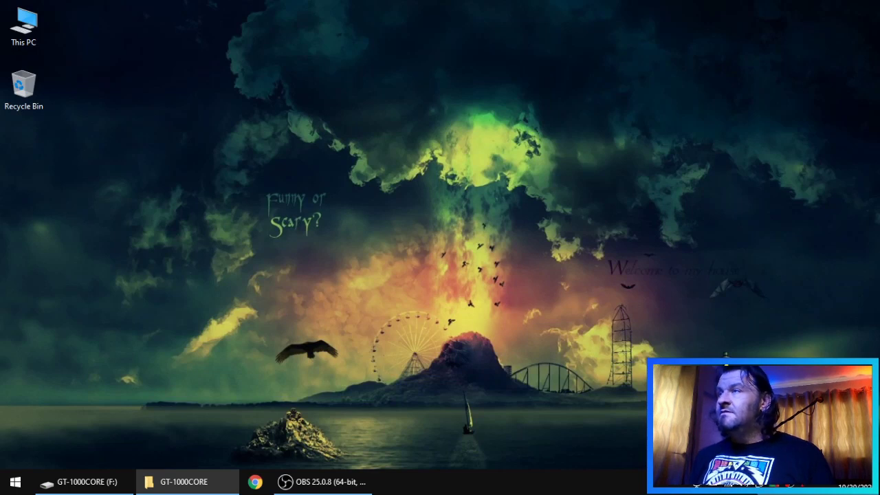
left_click_drag(879, 55, 478, 59)
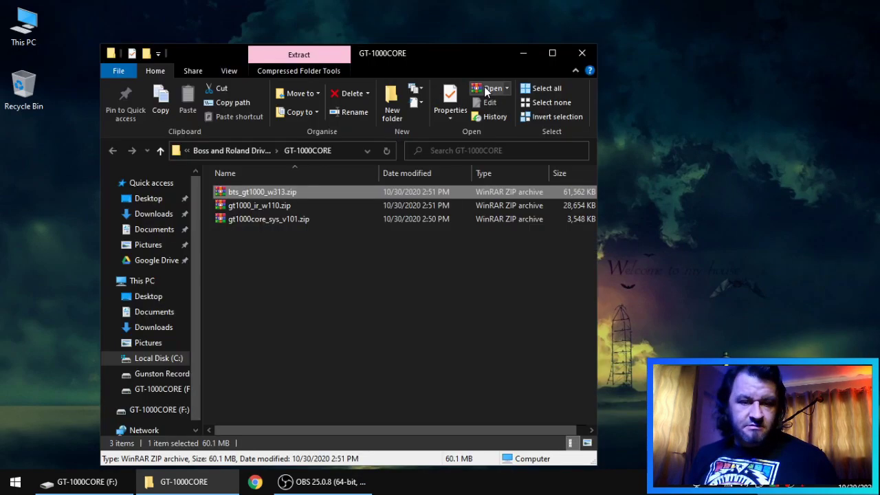
Step: Extract gt1000core_sys_v101.zip, gt1000_ir_w110.zip and bts_gt1000_w313.zip, each into a folder of its own name
right_click(295, 220)
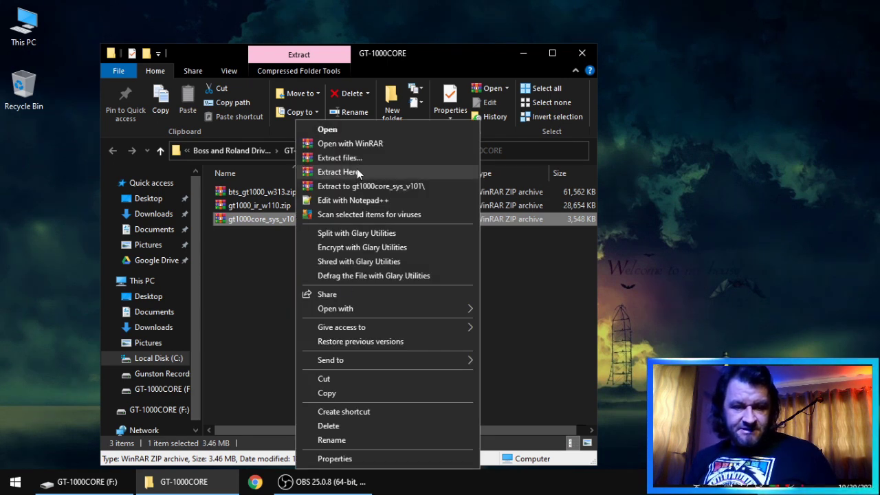
left_click(377, 188)
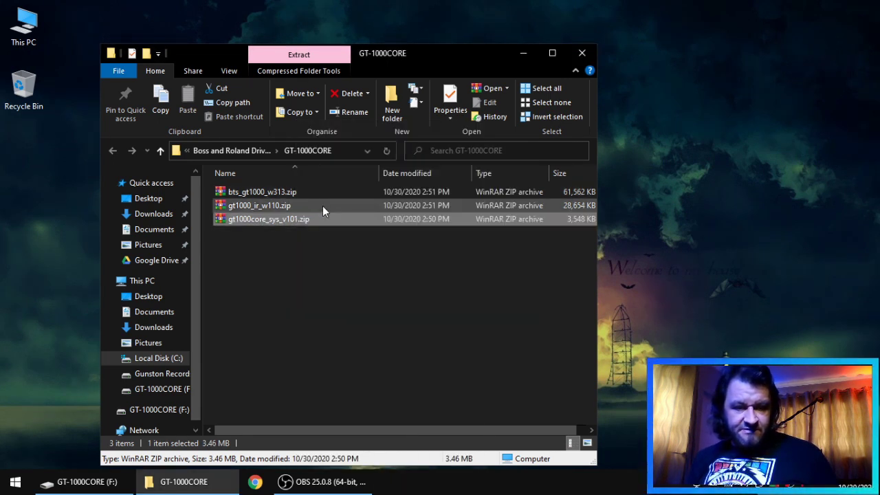
right_click(281, 204)
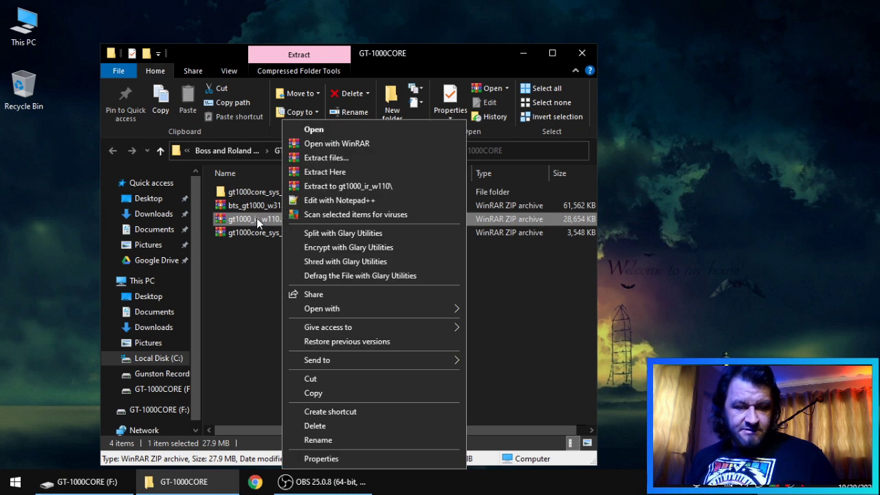
right_click(256, 218)
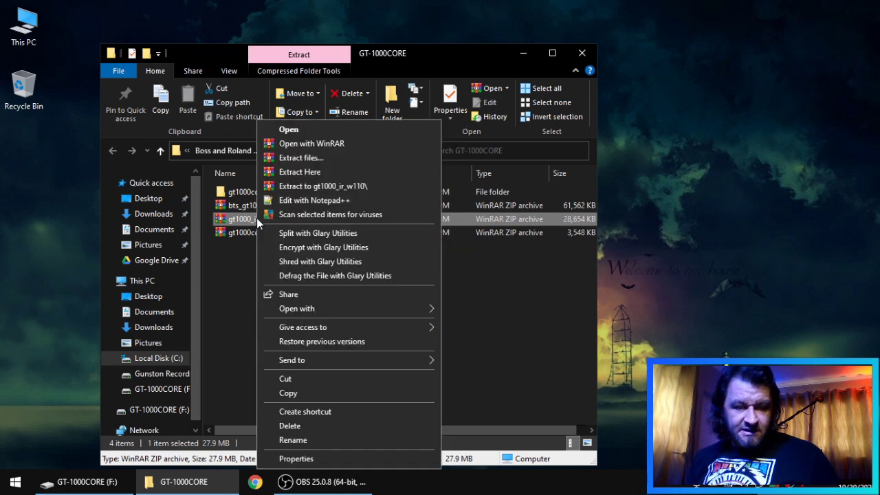
left_click(346, 185)
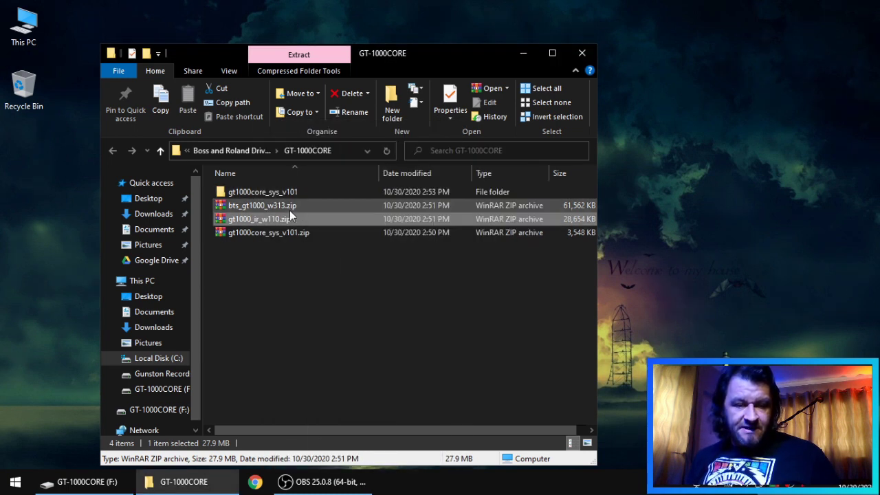
right_click(286, 219)
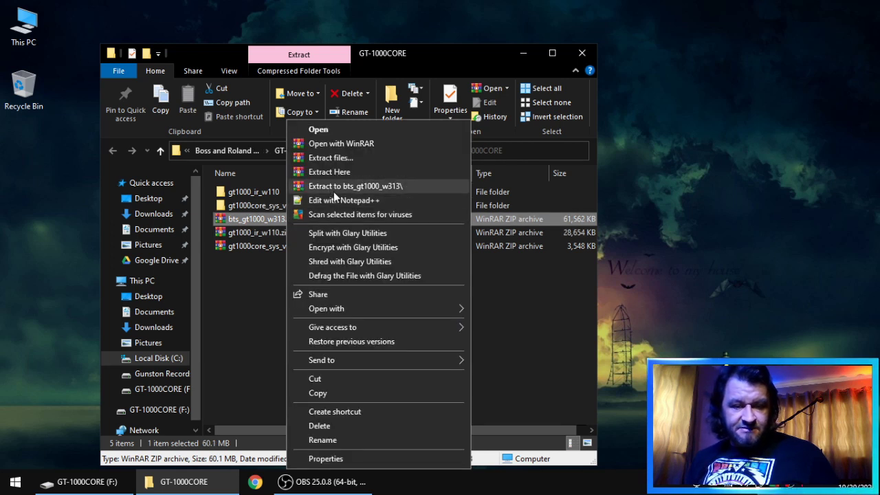
left_click(334, 188)
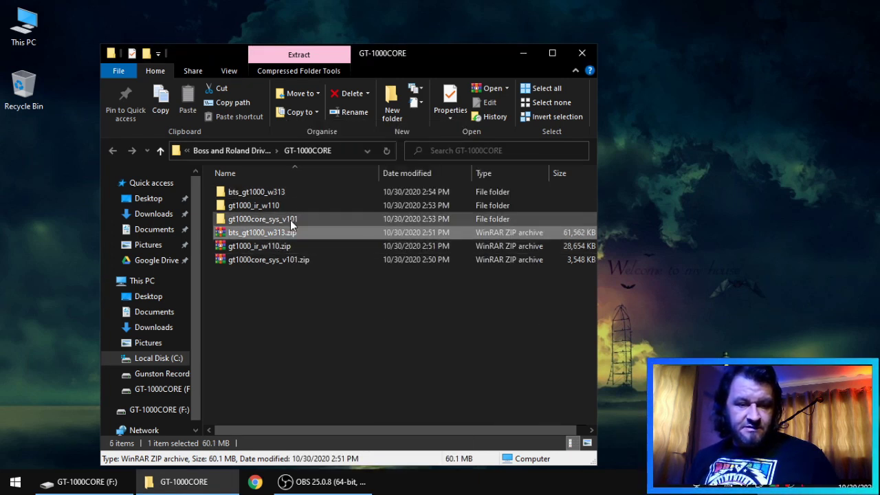
Step: Copy GT-1000CORE_UPA_up.bin from the extracted gt1000core_sys_v101 folder onto the GT-1000CORE (F:) drive
double_click(296, 216)
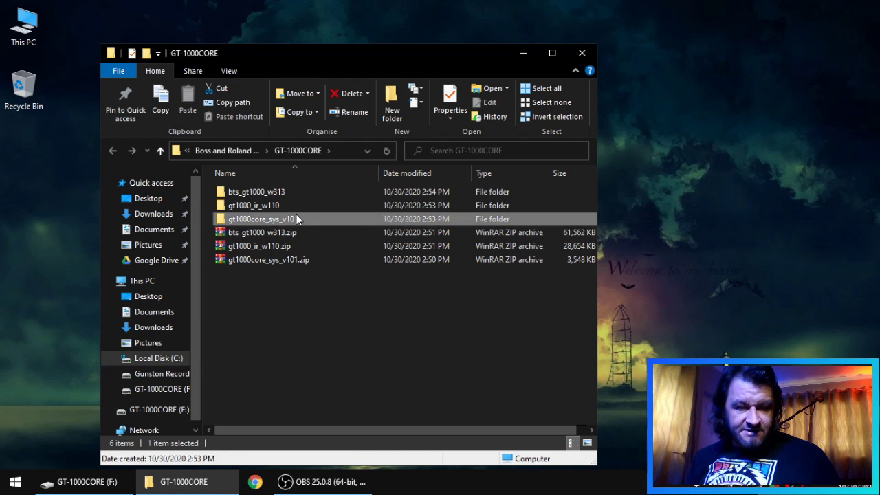
double_click(286, 194)
left_click(276, 196)
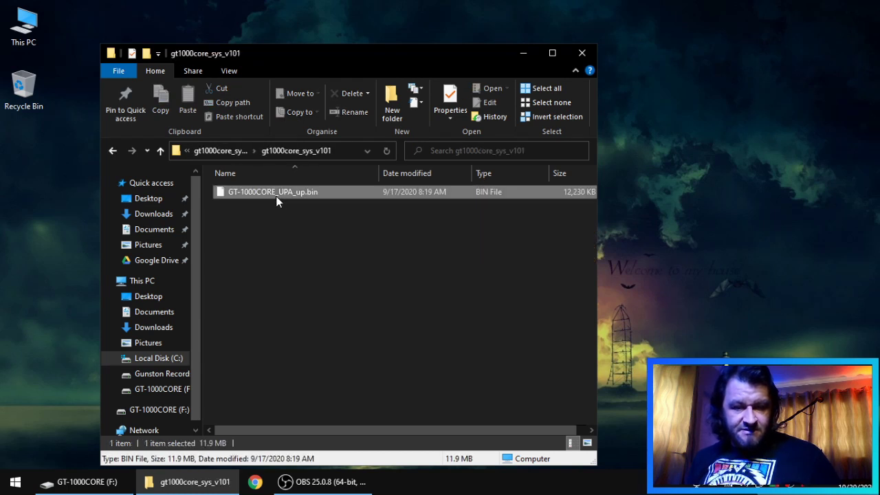
right_click(276, 196)
left_click(75, 481)
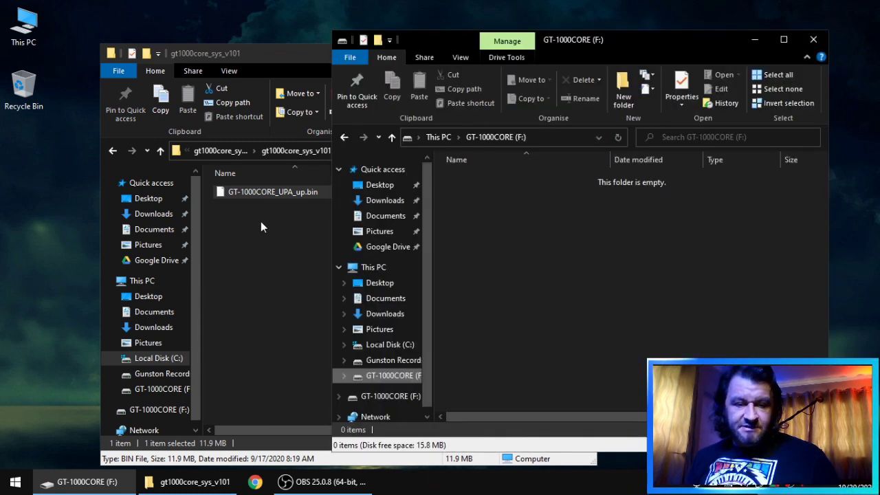
left_click_drag(259, 192, 563, 246)
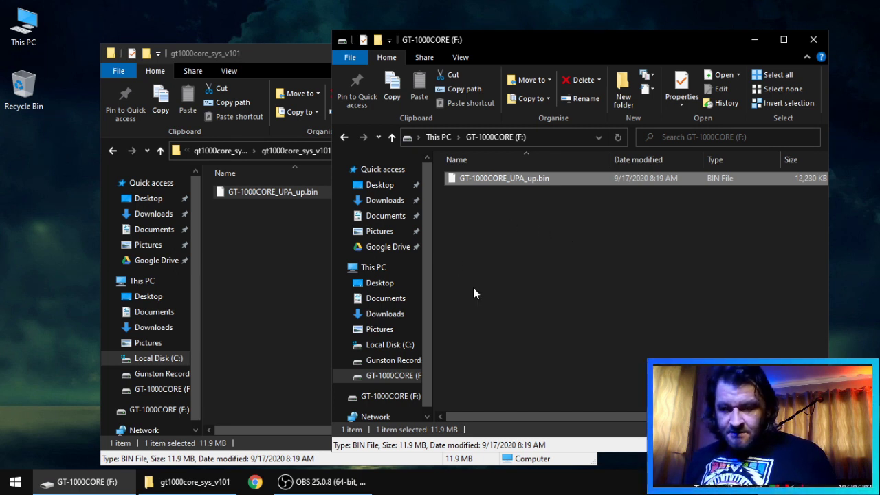
Step: Eject the GT-1000CORE (F:) drive
left_click(404, 382)
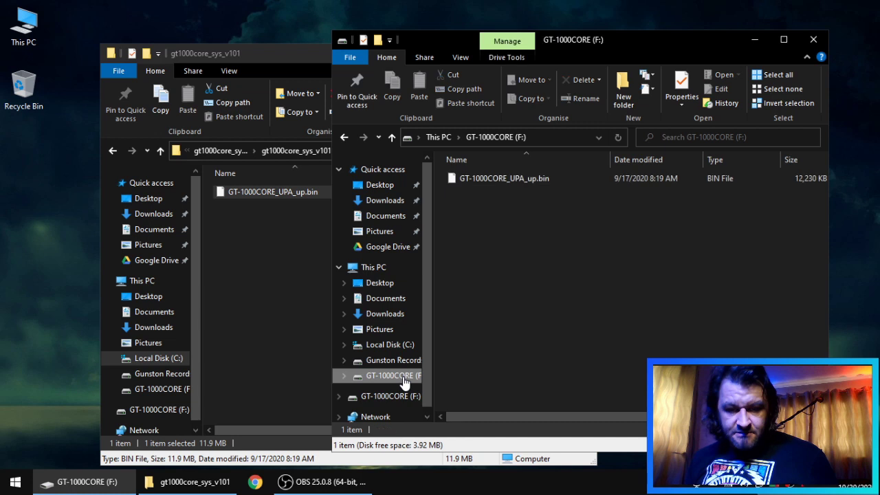
right_click(405, 382)
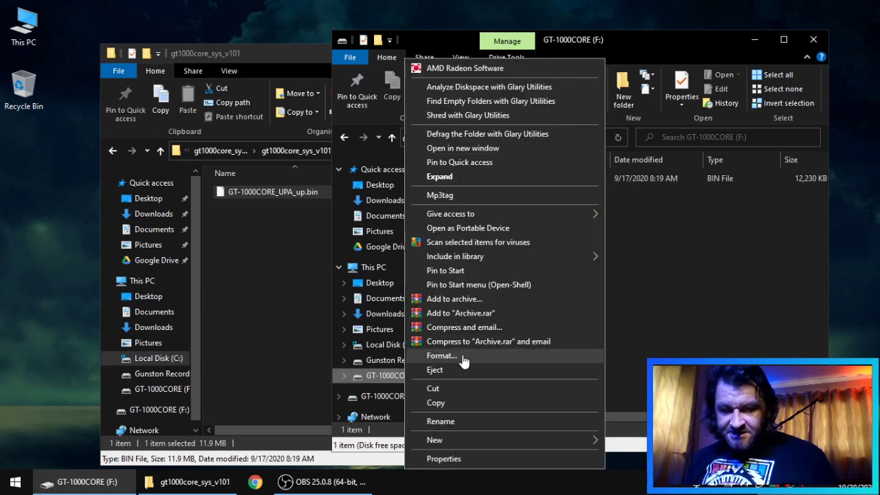
left_click(467, 371)
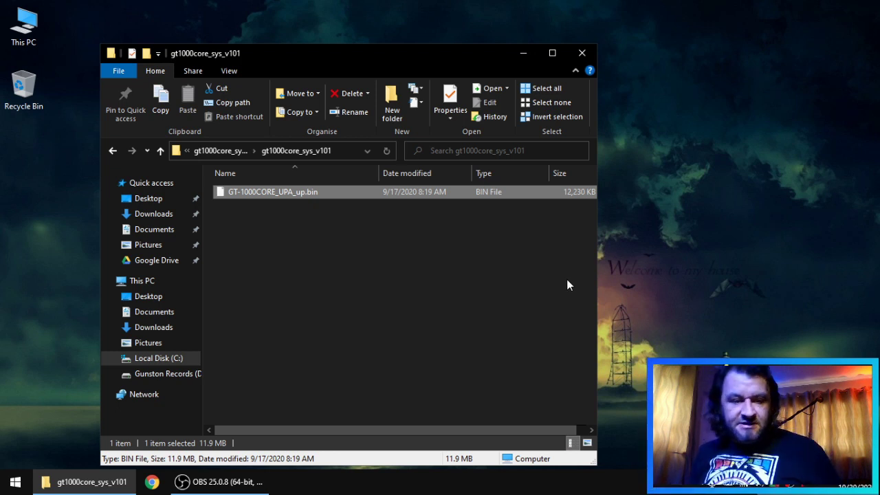
Step: Go back to the GT-1000CORE folder, open the inner gt1000_ir_w110 folder and run GT-1000 IR Loader Installer.exe
left_click(159, 151)
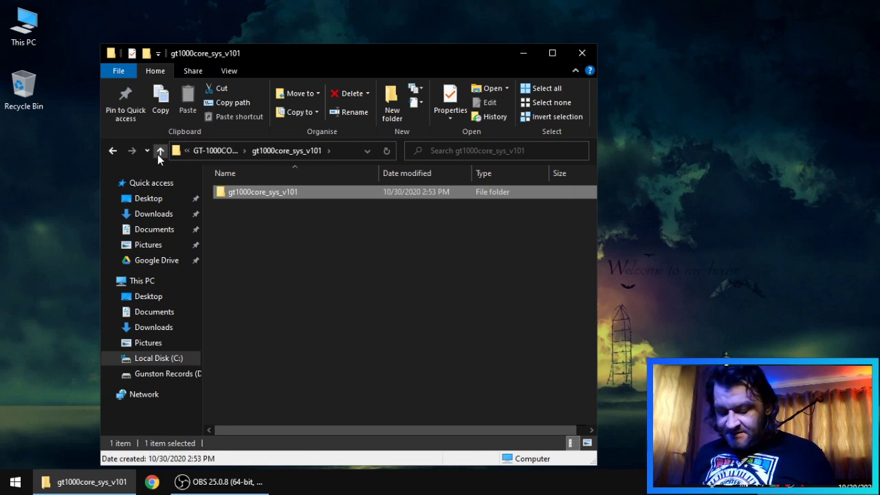
left_click(159, 151)
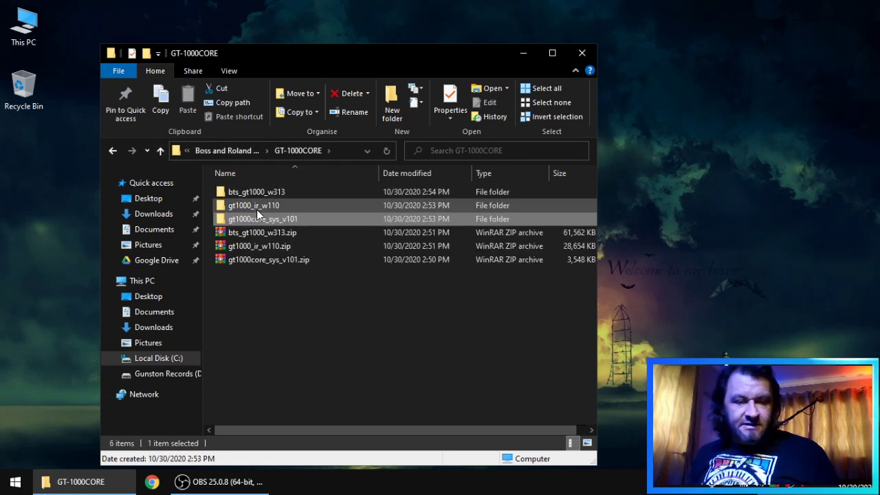
left_click(288, 203)
double_click(288, 204)
double_click(246, 192)
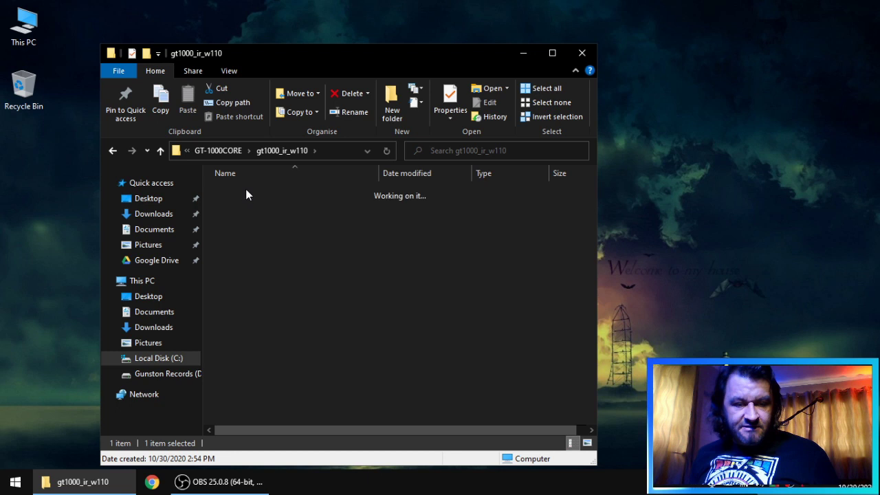
left_click(301, 196)
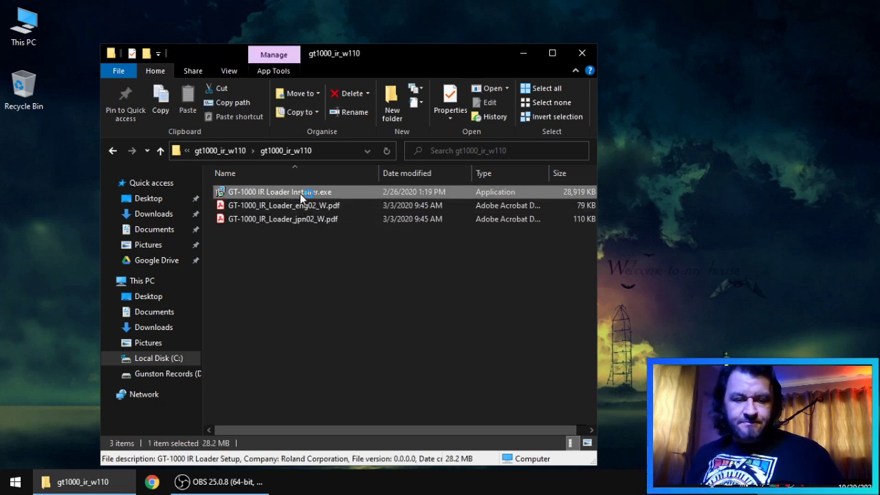
double_click(300, 196)
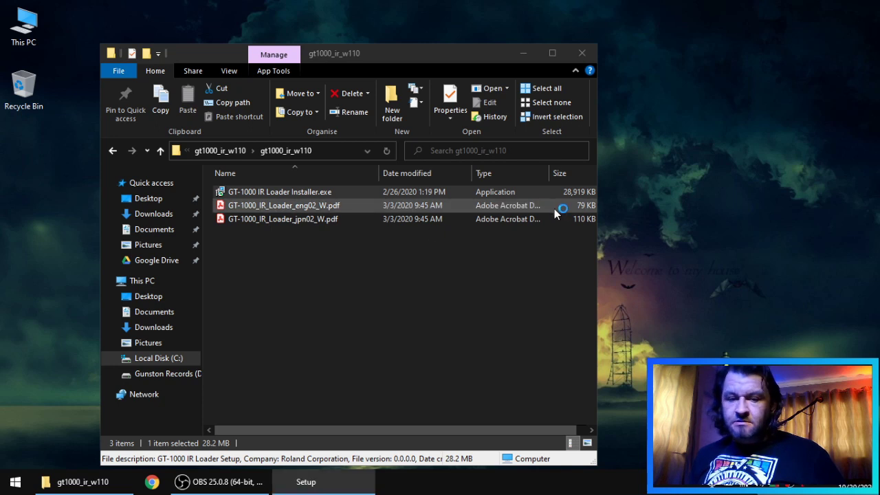
Step: Install GT-1000 IR Loader version 1.10 in the default BOSS program folder and finish setup with the launch option kept on
left_click(455, 273)
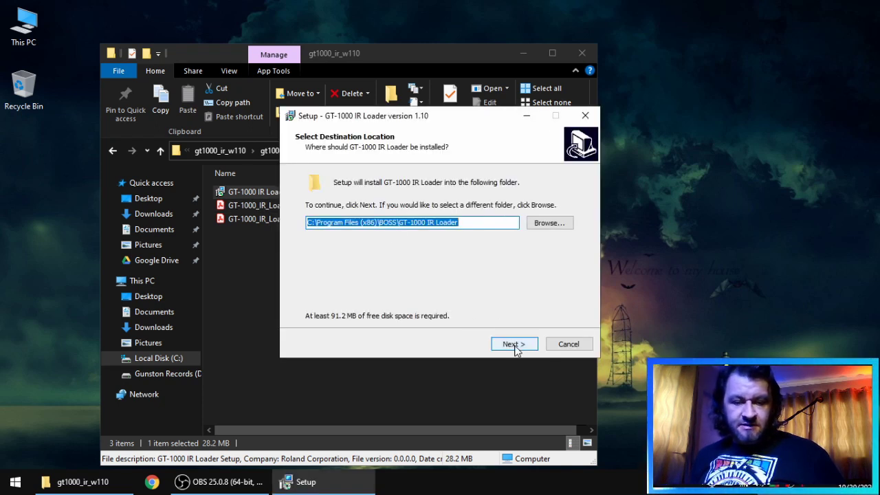
left_click(514, 344)
left_click(489, 297)
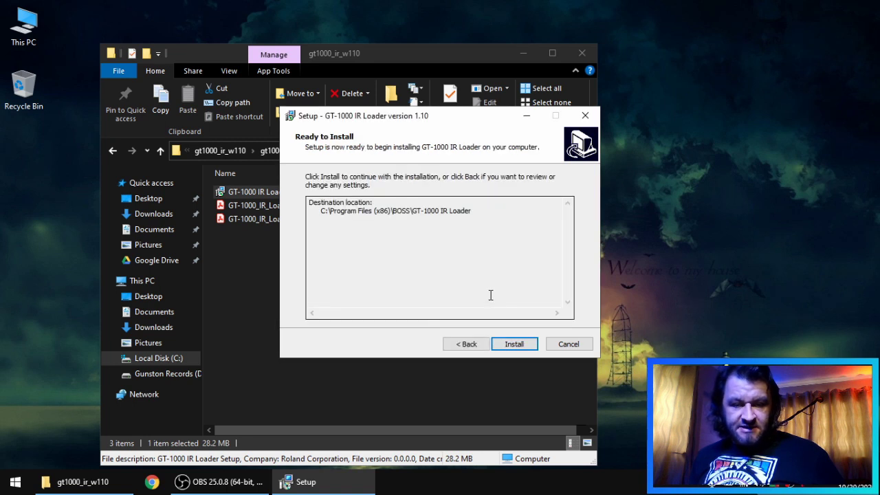
left_click(514, 344)
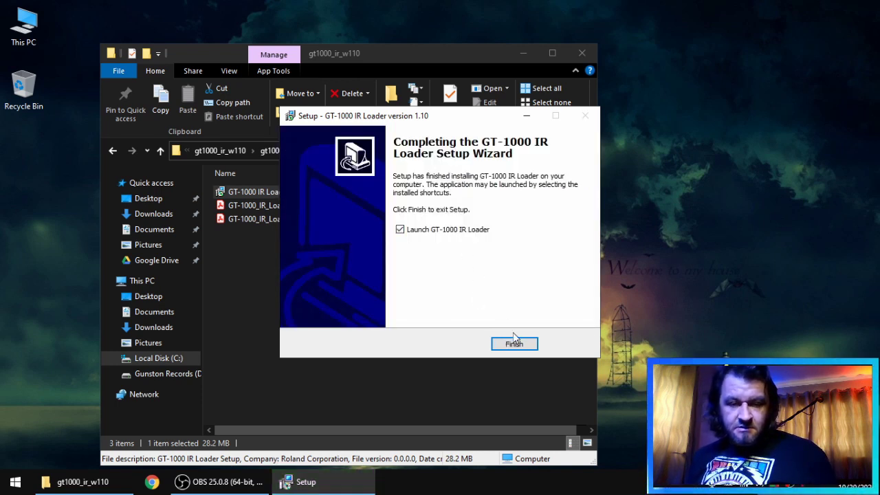
left_click(516, 343)
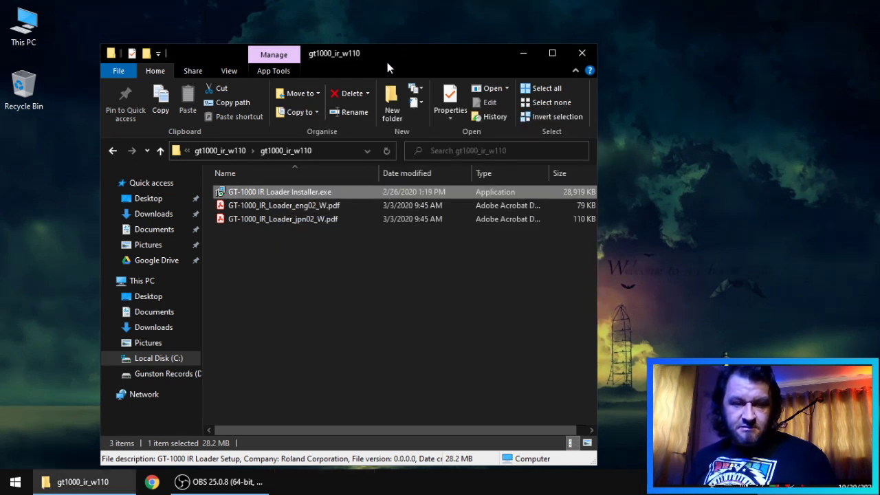
Step: Run the BOSS TONE STUDIO for GT-1000 installer from the inner bts_gt1000_w313 folder and bring the IR Loader window forward
left_click(163, 150)
left_click(163, 150)
double_click(281, 192)
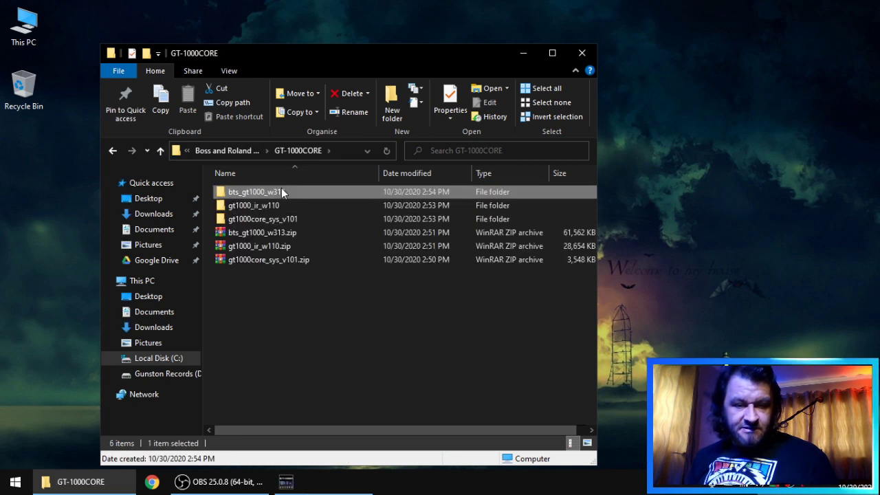
double_click(298, 198)
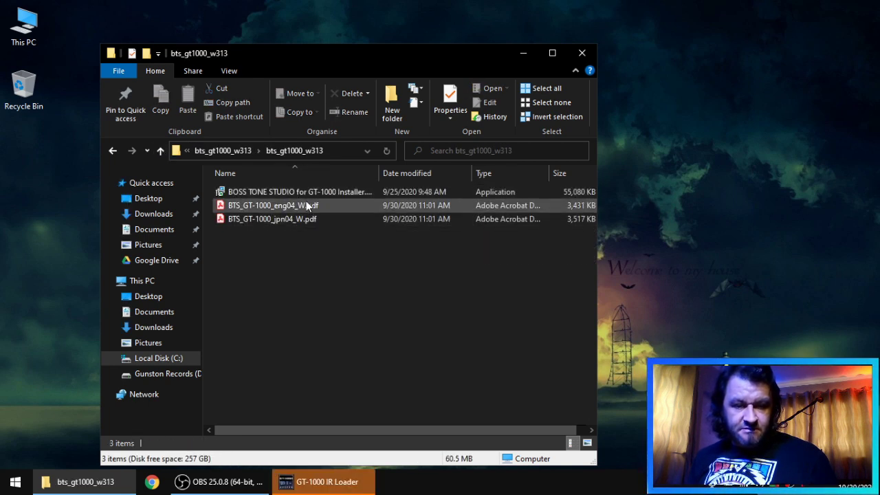
left_click(308, 195)
left_click(325, 489)
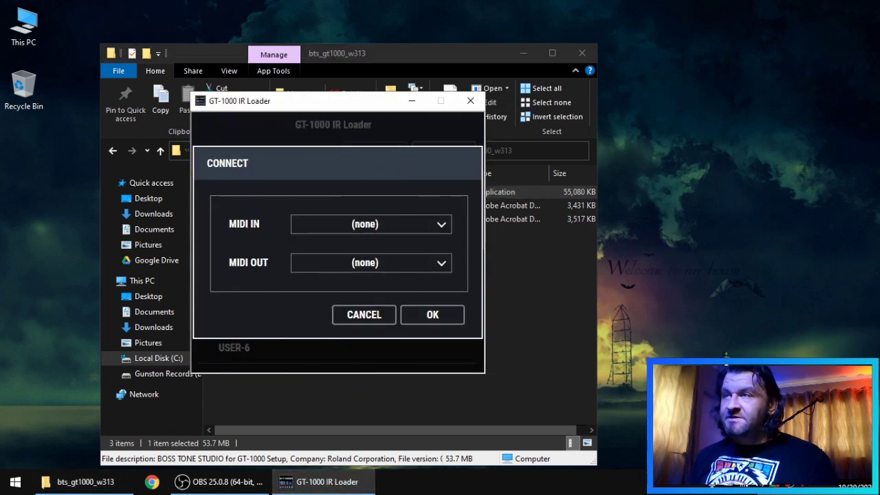
Step: Install BOSS TONE STUDIO for GT-1000 in its default folder, close the folder window and finish setup without launching the program
left_click(455, 275)
left_click(515, 344)
left_click(490, 297)
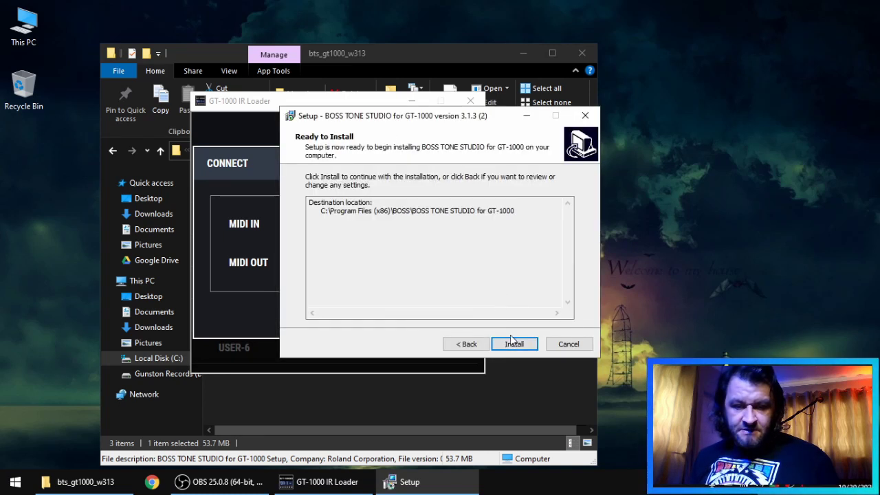
left_click(513, 345)
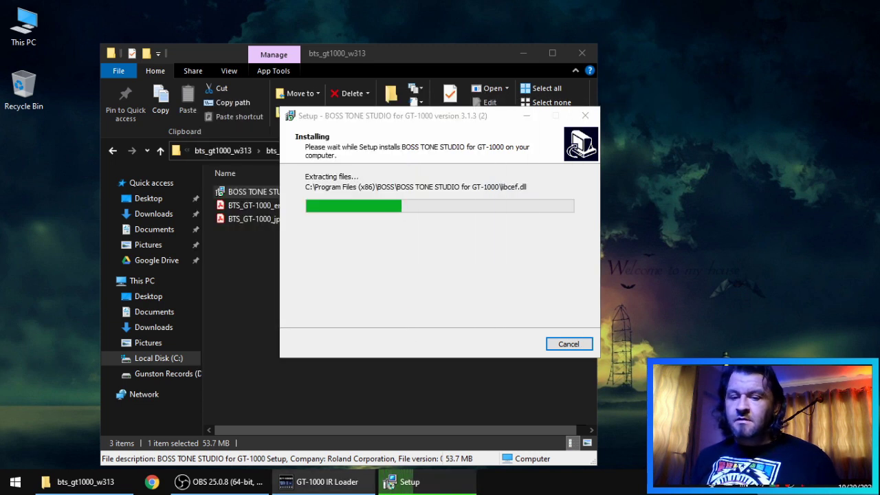
left_click(582, 54)
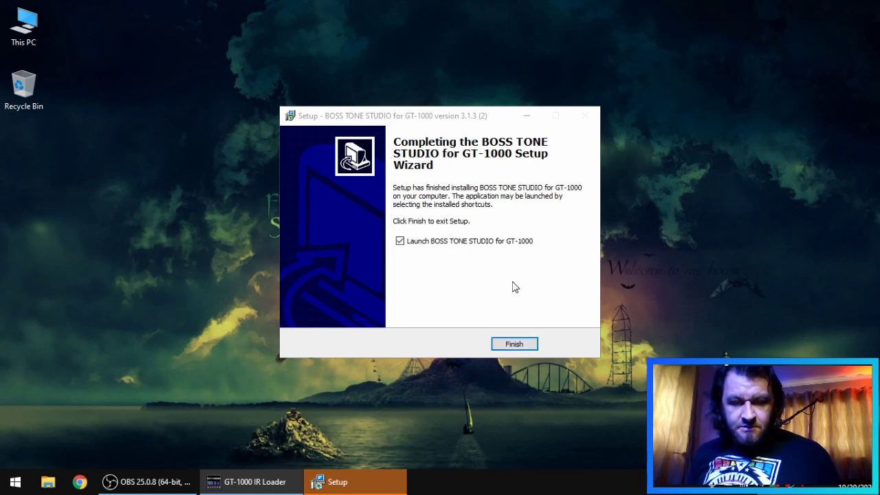
left_click(483, 242)
left_click(523, 345)
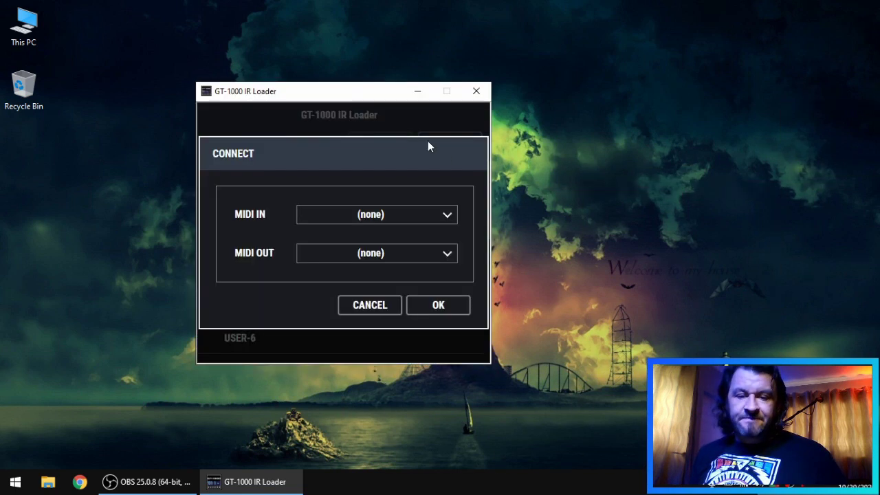
left_click(395, 215)
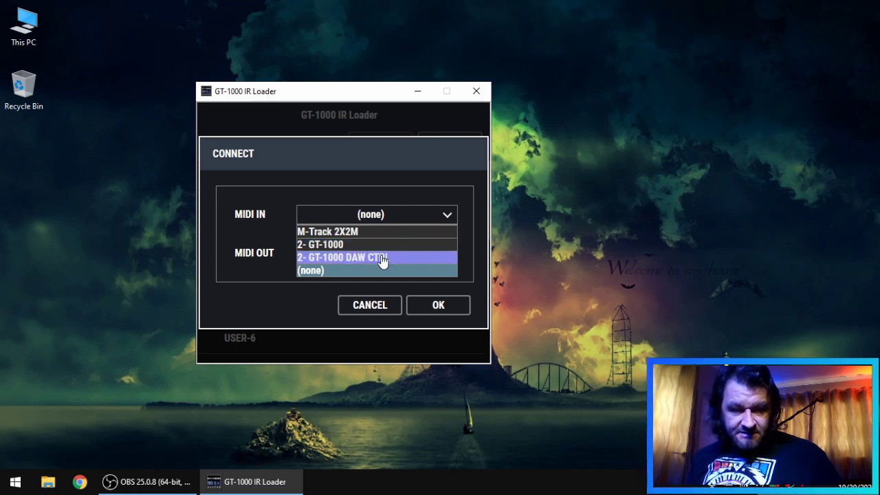
left_click(391, 308)
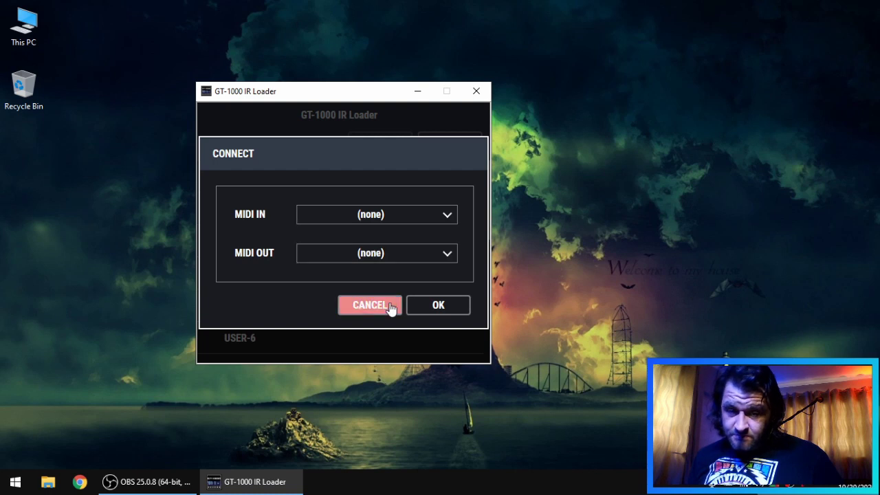
left_click(391, 309)
Step: Connect IR Loader to the device by setting both MIDI IN and MIDI OUT to 2- GT-1000, and look over the user slots
left_click(451, 147)
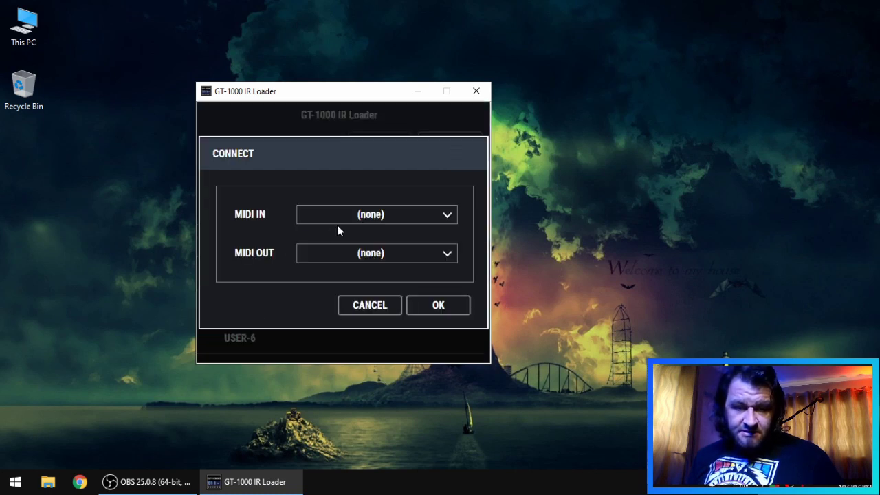
left_click(355, 213)
left_click(364, 242)
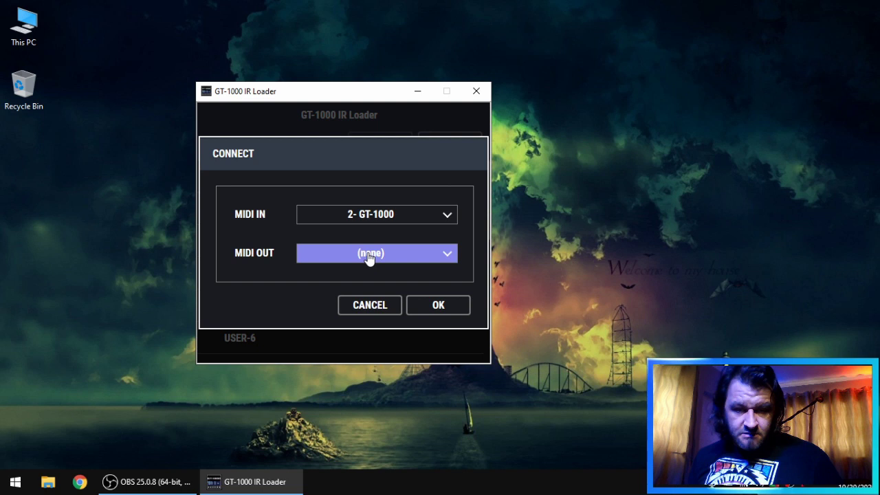
left_click(370, 254)
left_click(363, 295)
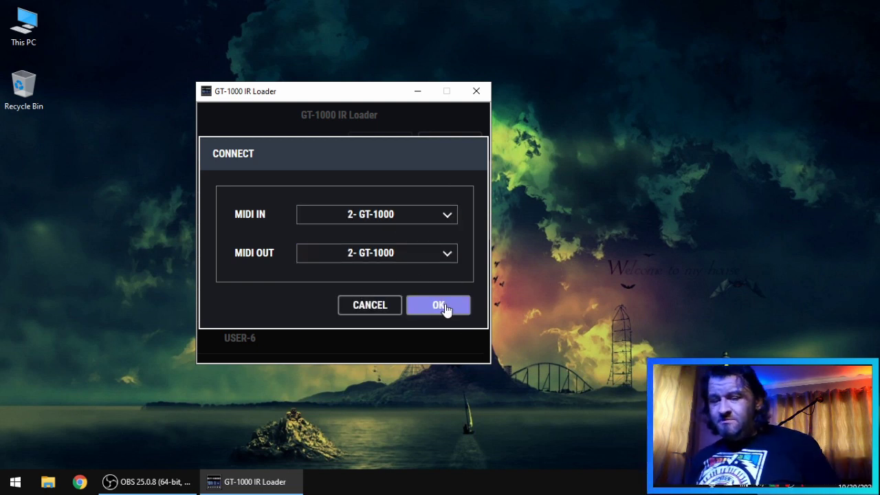
left_click(441, 306)
scroll(400, 201, "down", 1)
scroll(398, 204, "up", 1)
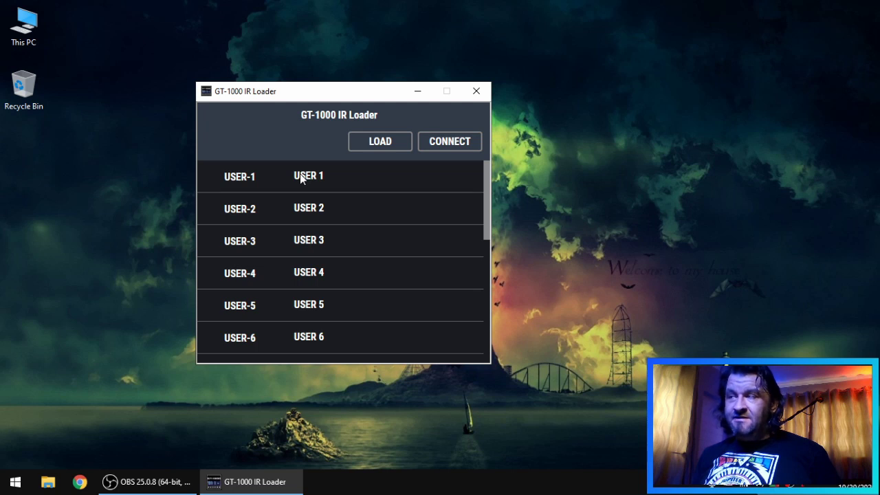
Step: Start loading an impulse response and choose ML-CPFD-121-E.wav from the 96kHz-24bit folder
left_click(384, 146)
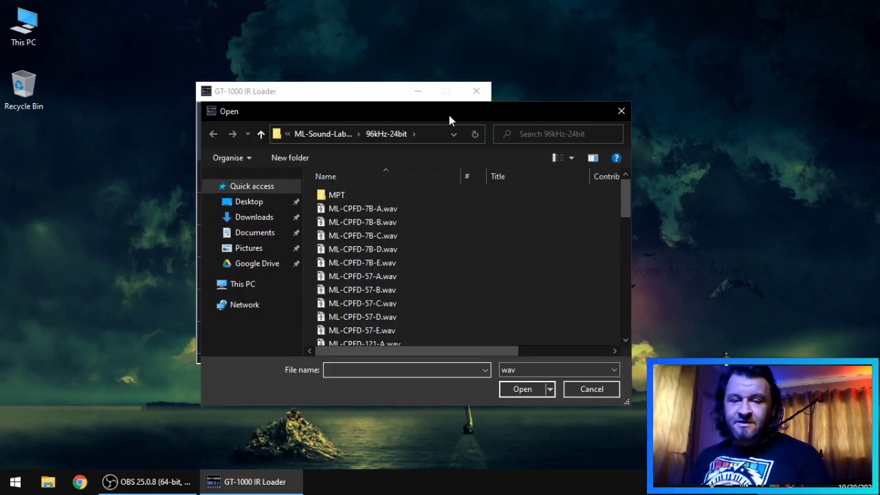
left_click_drag(449, 116, 607, 94)
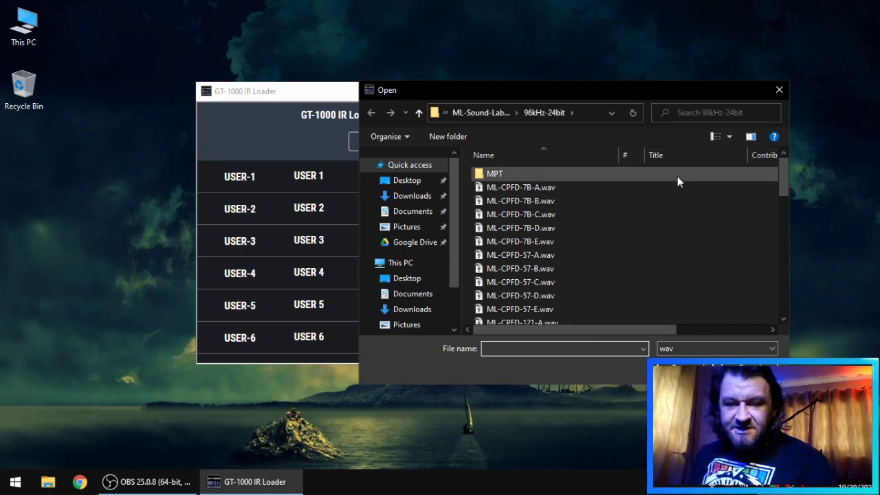
left_click_drag(782, 180, 776, 297)
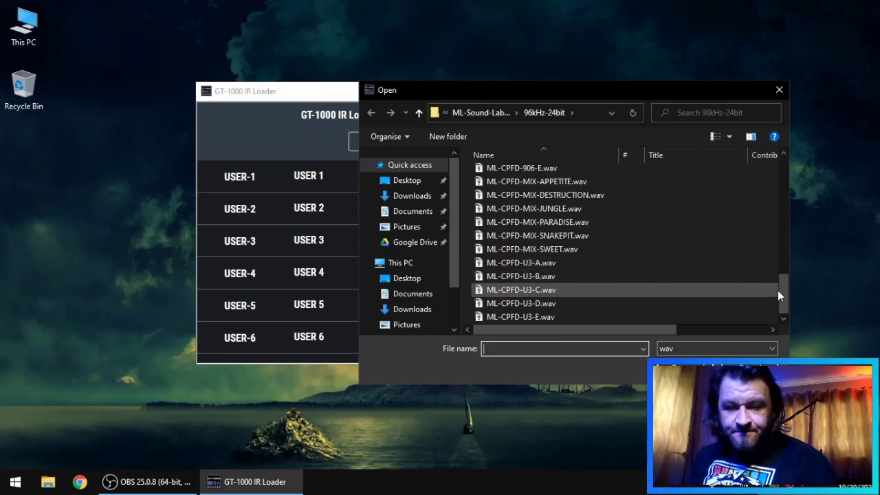
left_click_drag(785, 287, 782, 202)
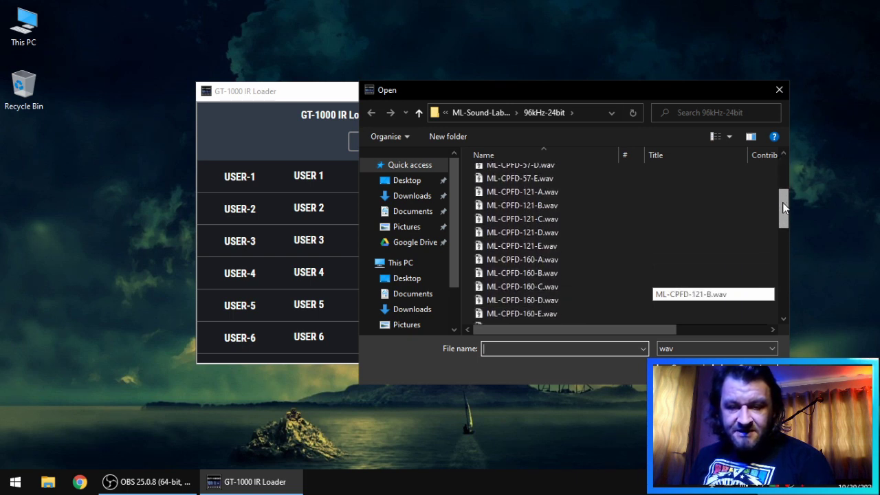
left_click(552, 245)
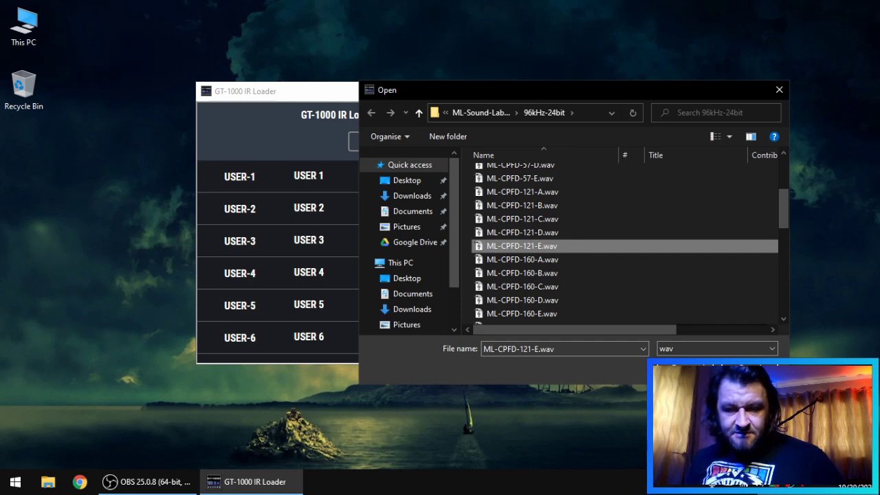
key("Return")
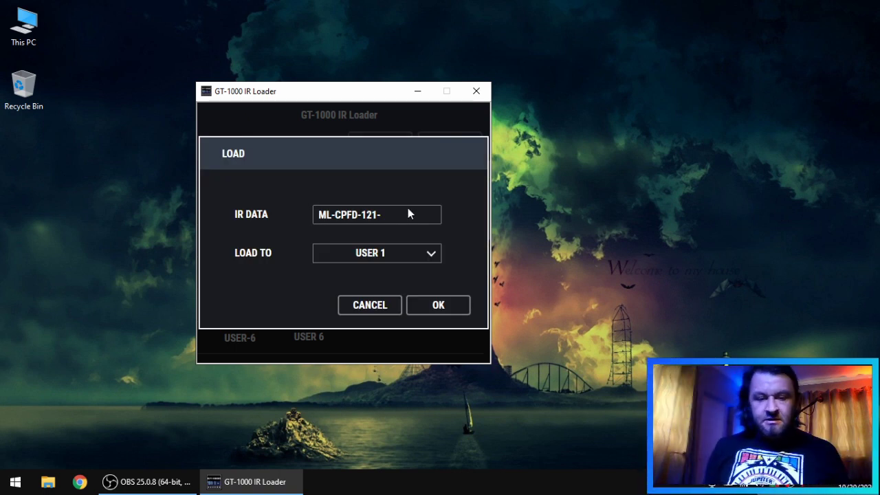
Step: Rename the IR data to Destruct121
left_click_drag(402, 215, 287, 217)
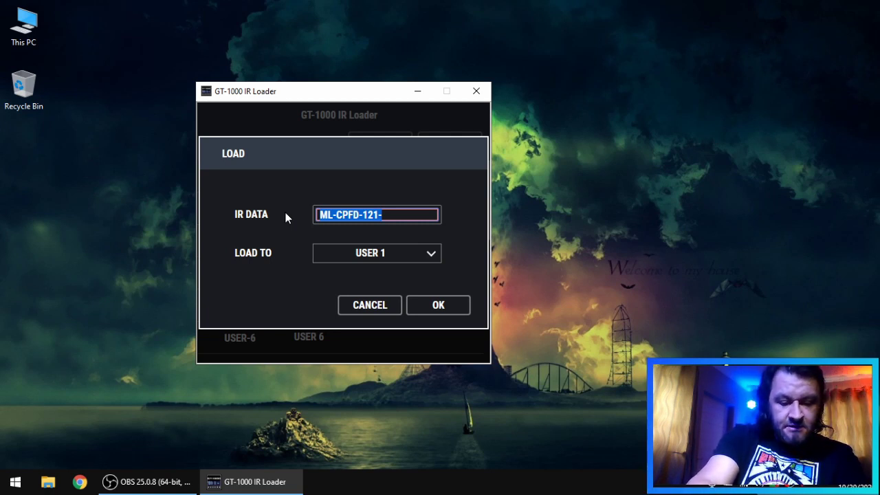
type("Destruction1")
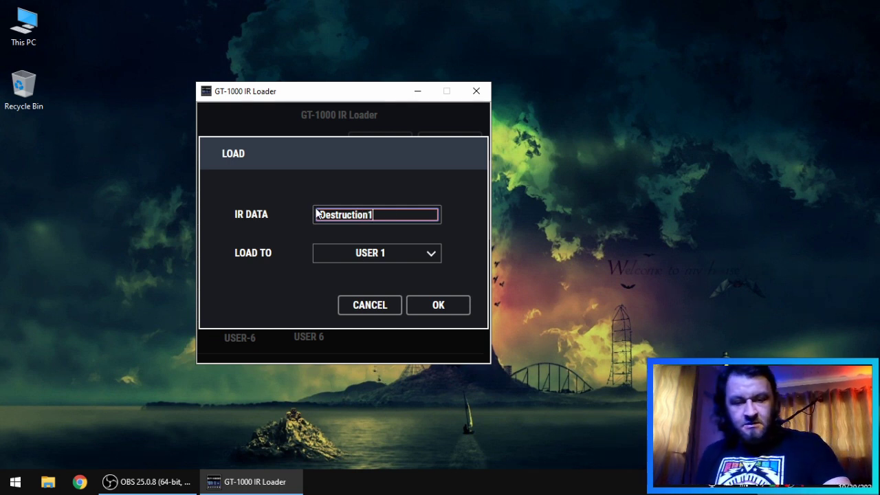
key("BackSpace")
key("BackSpace")
key("BackSpace")
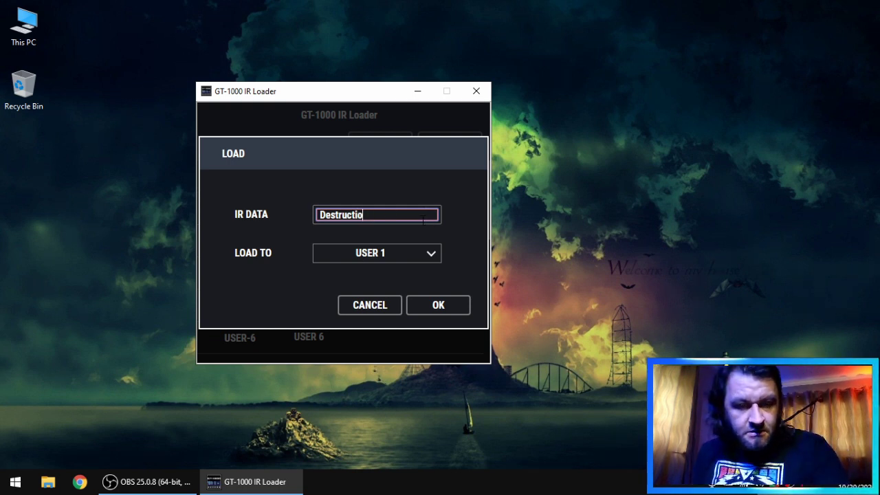
key("BackSpace")
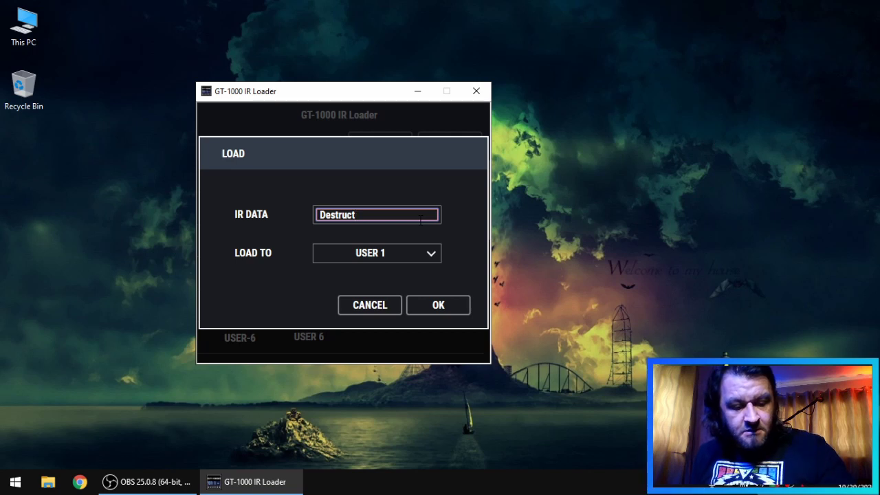
type("11")
key("BackSpace")
type("2")
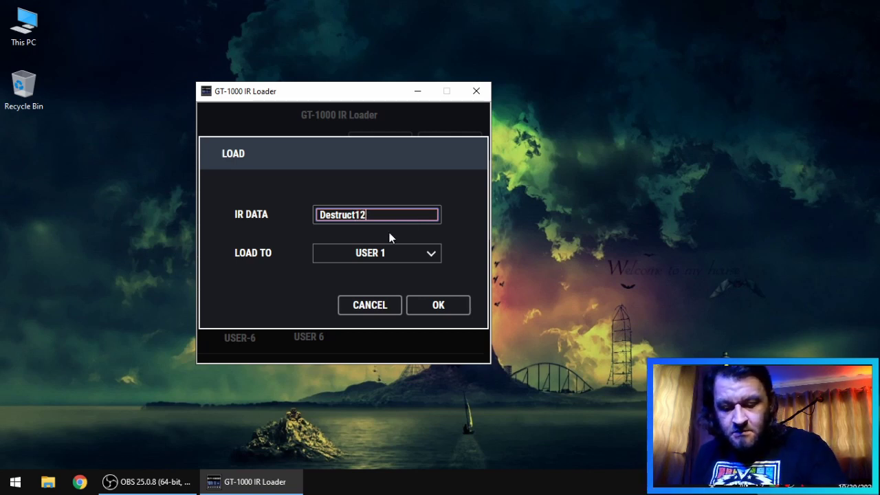
type("1")
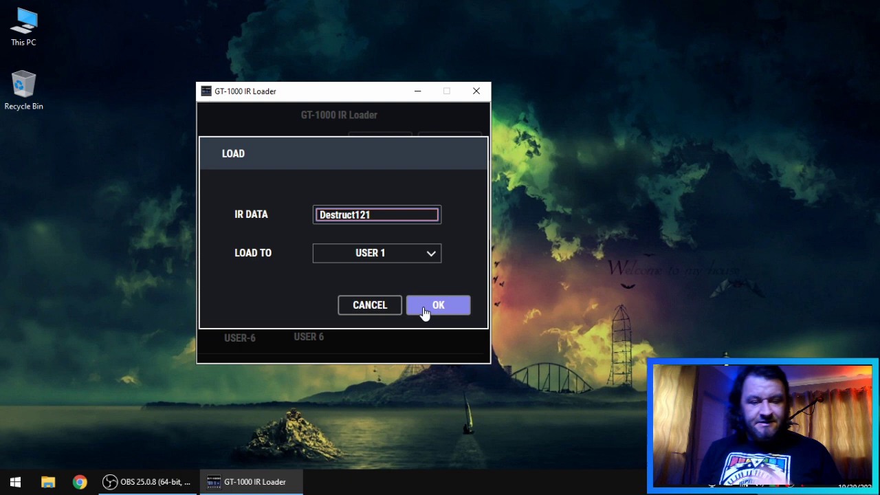
Step: Choose USER 4 as the destination slot and load the IR into it
left_click(421, 254)
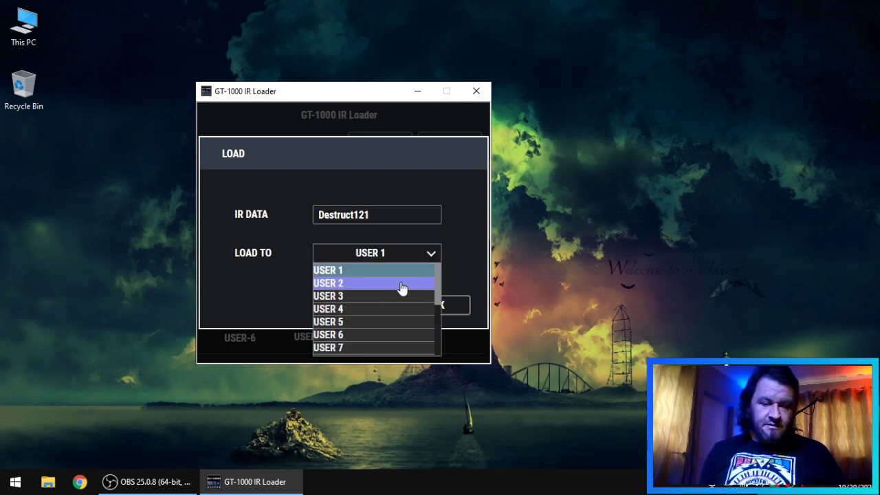
left_click(373, 310)
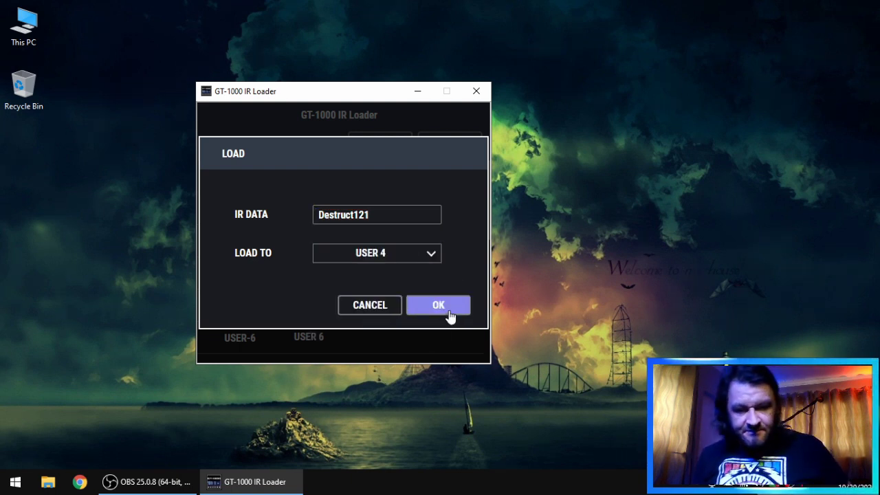
left_click(449, 310)
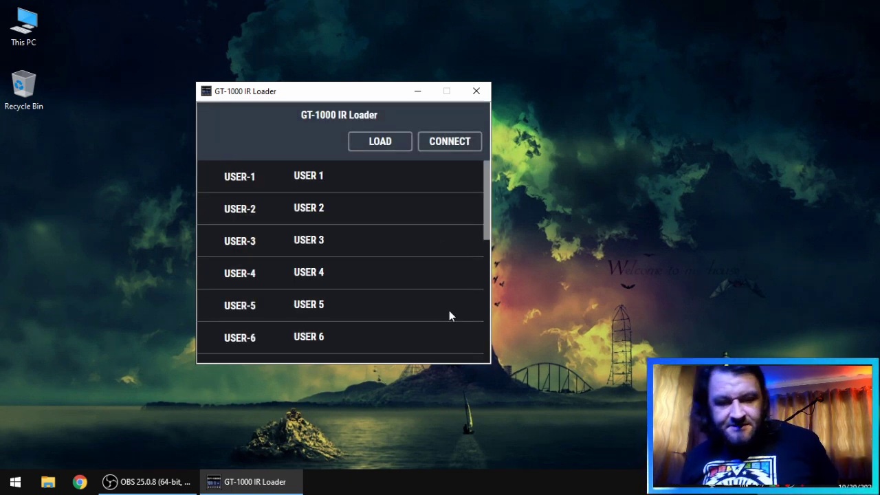
Step: Start another IR load, browse the Cab Pack For Destruction folders and choose ML-CPFD-MIX-JUNGLE.wav from 96kHz-24bit
left_click(396, 146)
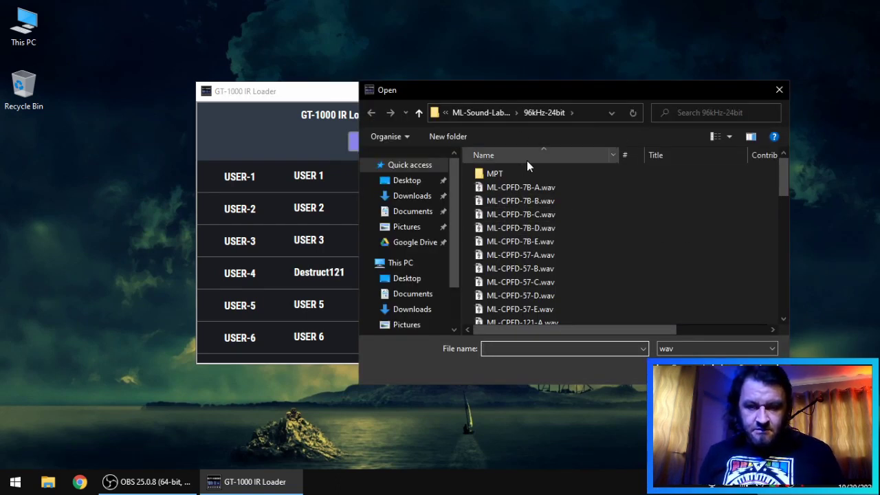
left_click(421, 113)
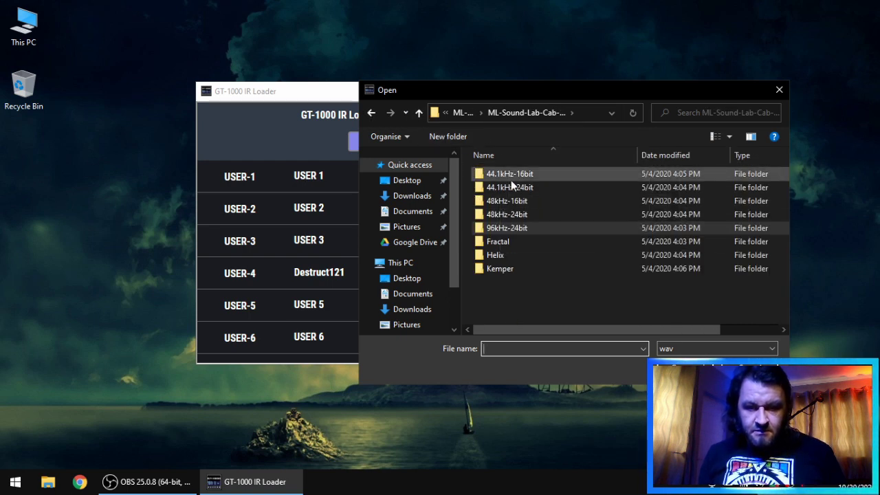
double_click(540, 227)
left_click_drag(783, 196, 405, 141)
left_click(418, 113)
left_click(418, 113)
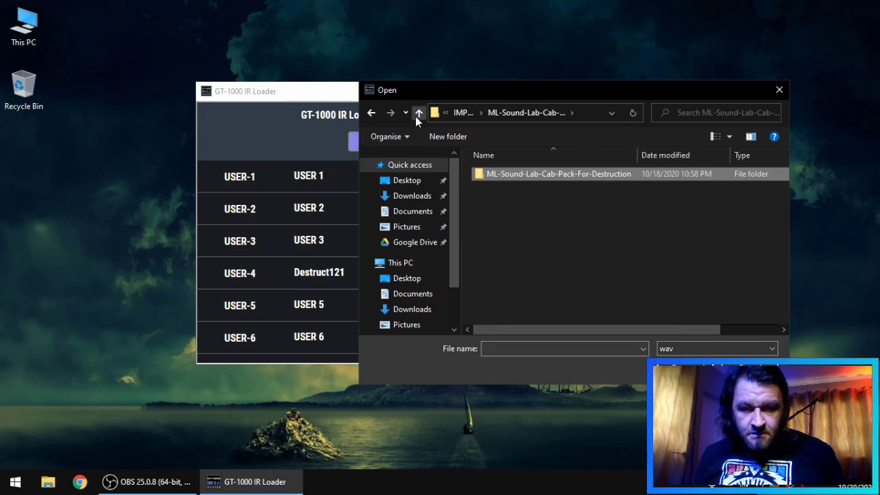
double_click(492, 175)
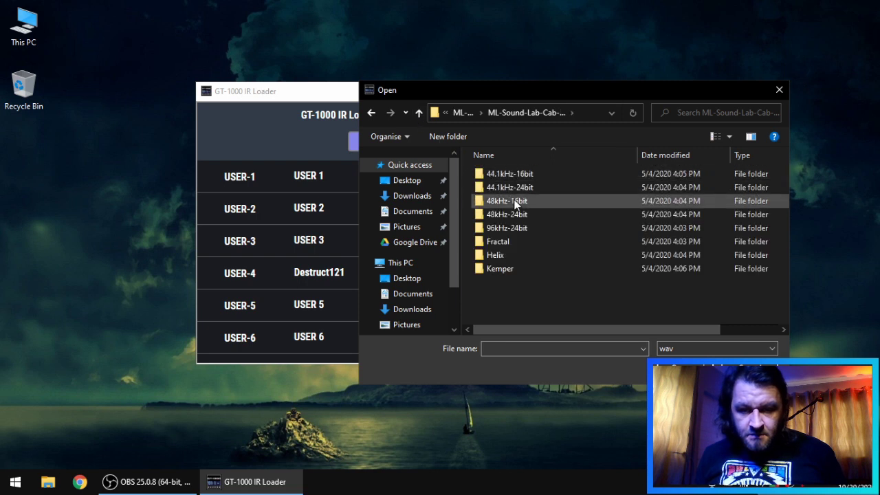
double_click(519, 227)
scroll(586, 265, "down", 2)
scroll(585, 263, "down", 5)
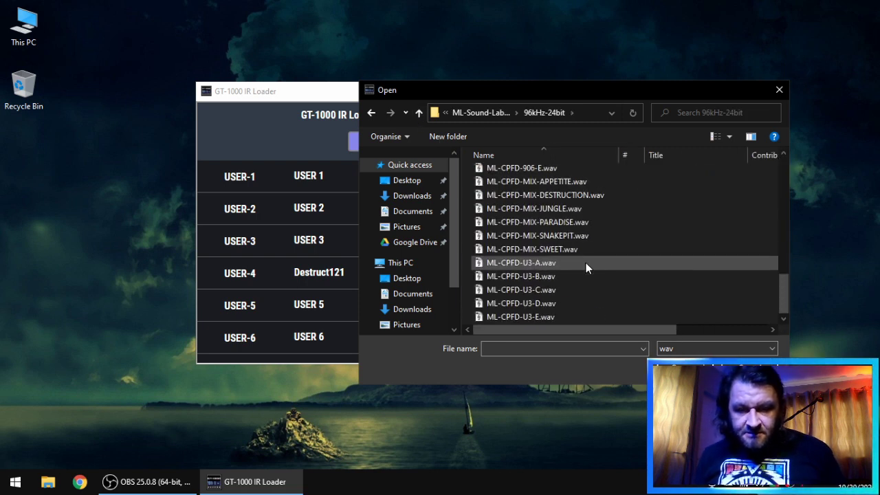
double_click(586, 208)
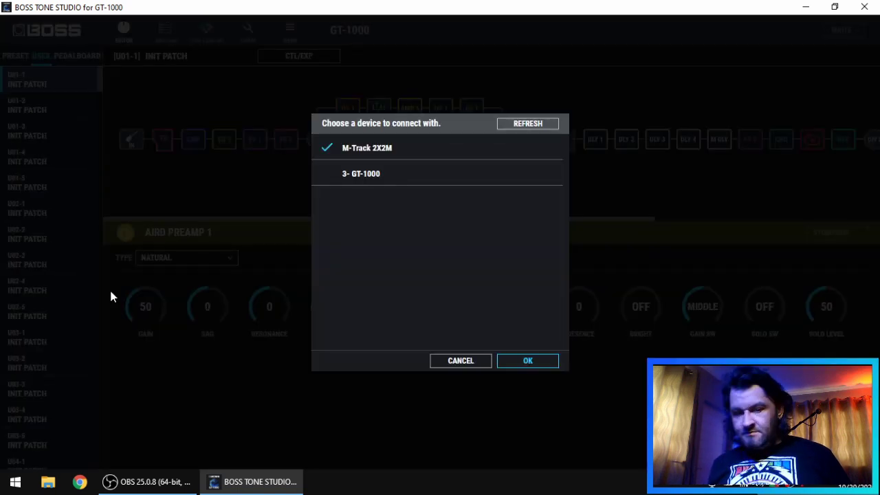
Step: In BOSS TONE STUDIO, connect to the 3- GT-1000 device and open the librarian
left_click(438, 172)
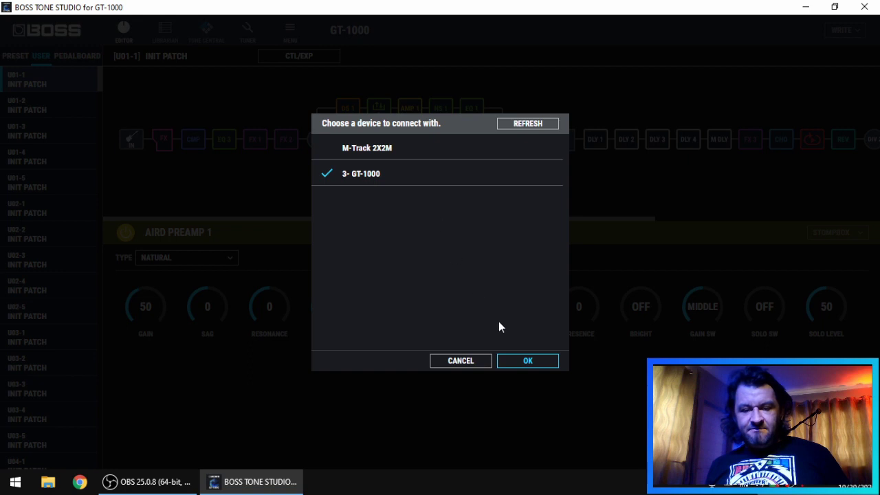
left_click(517, 361)
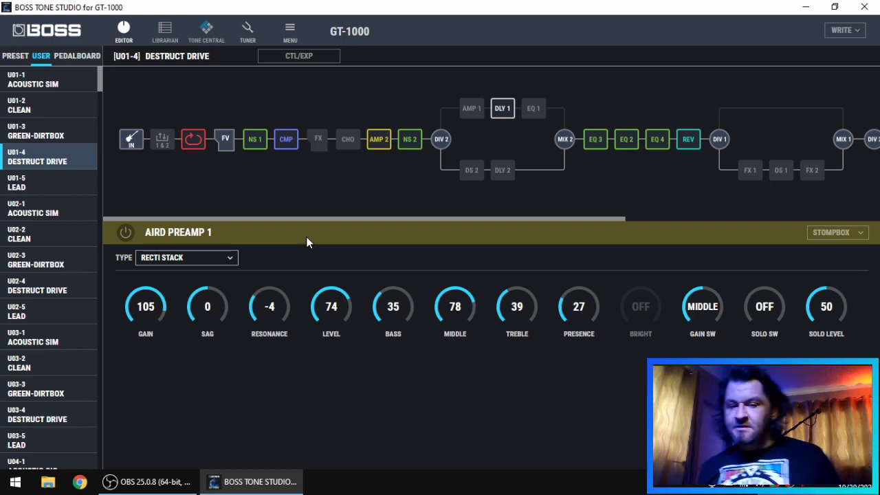
left_click(167, 38)
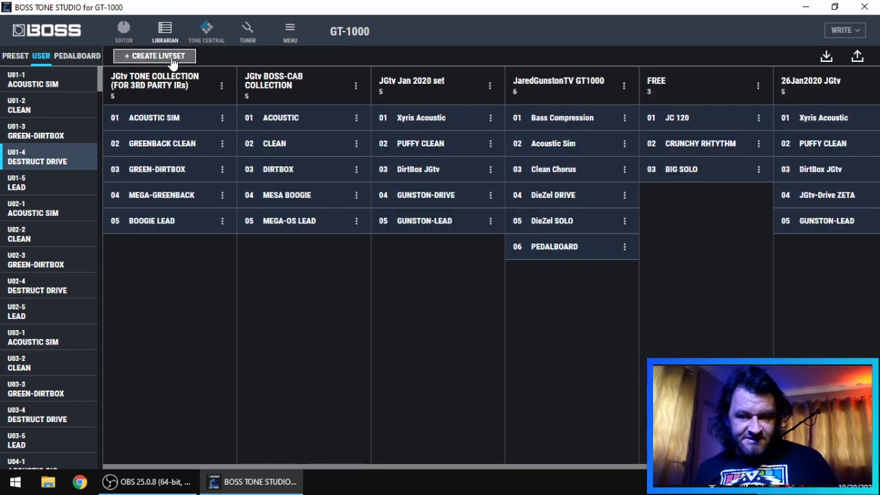
Step: Create a new liveset named "GT-1000 -> CORE"
left_click(158, 55)
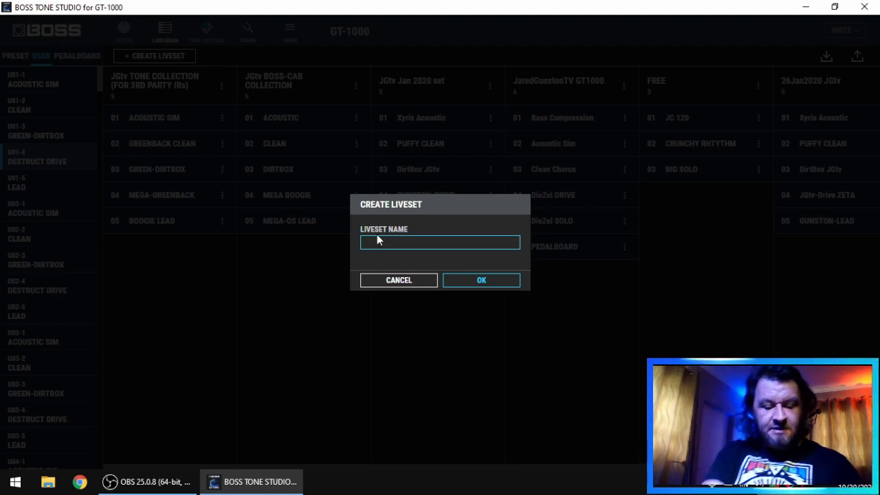
type("GT-1000 -> CORE")
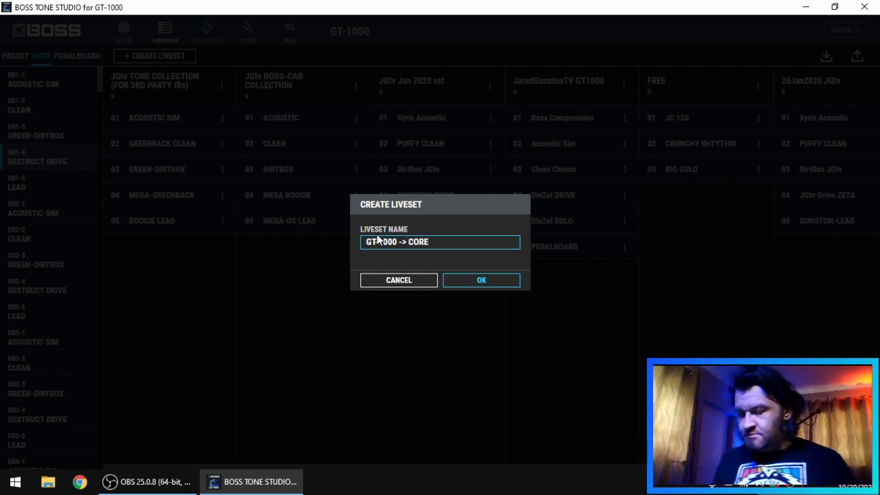
left_click(464, 284)
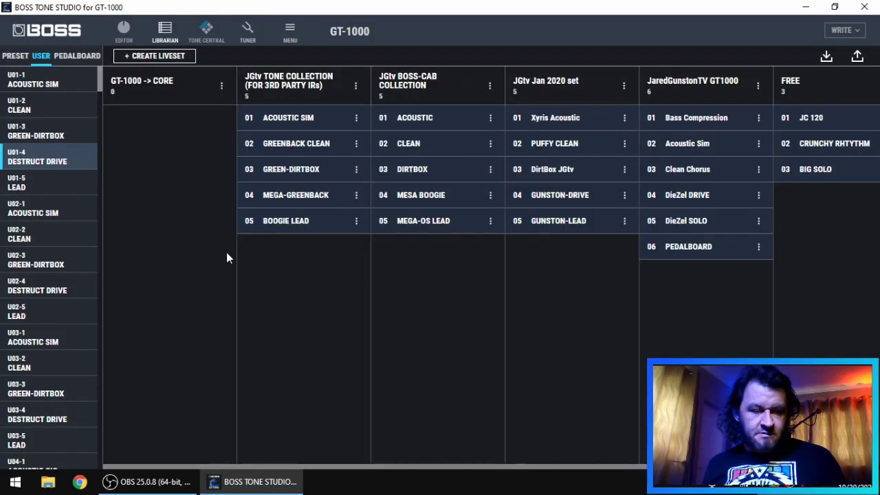
Step: Select user patches U01-1 through U03-5 and import them into the GT-1000 -> CORE liveset
left_click(47, 87)
left_click_drag(47, 88, 52, 161)
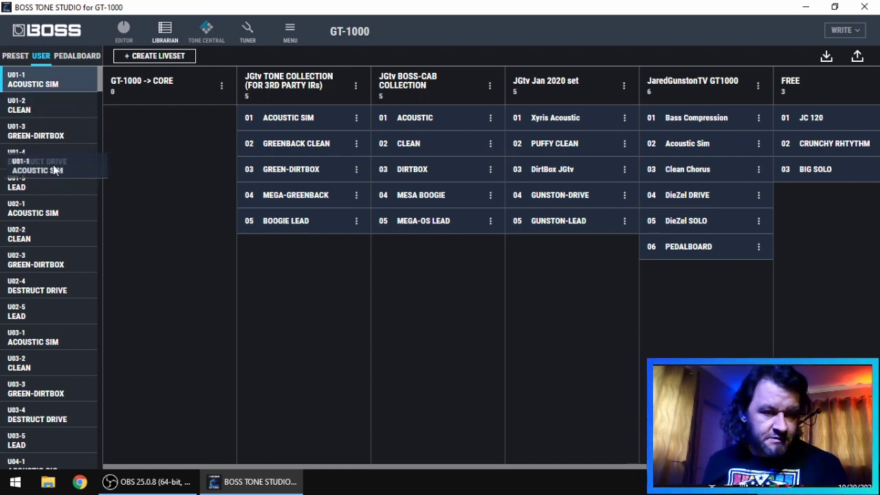
left_click_drag(50, 124, 46, 75)
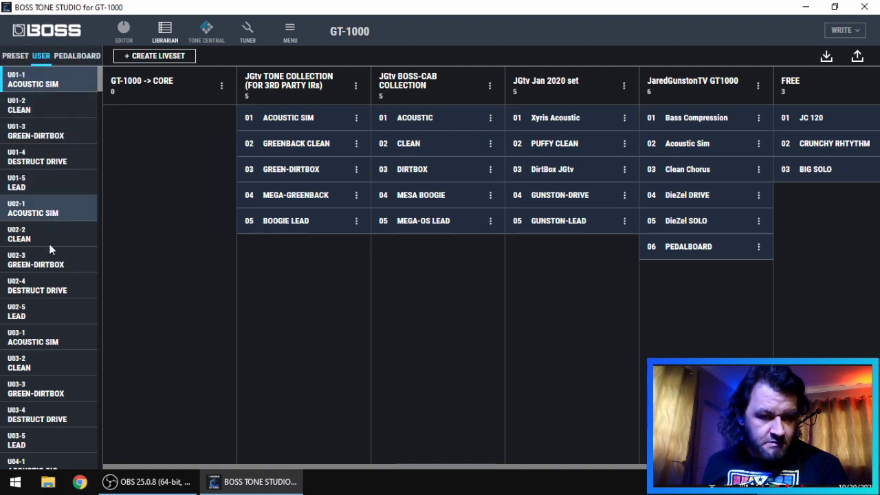
left_click(43, 441, "shift")
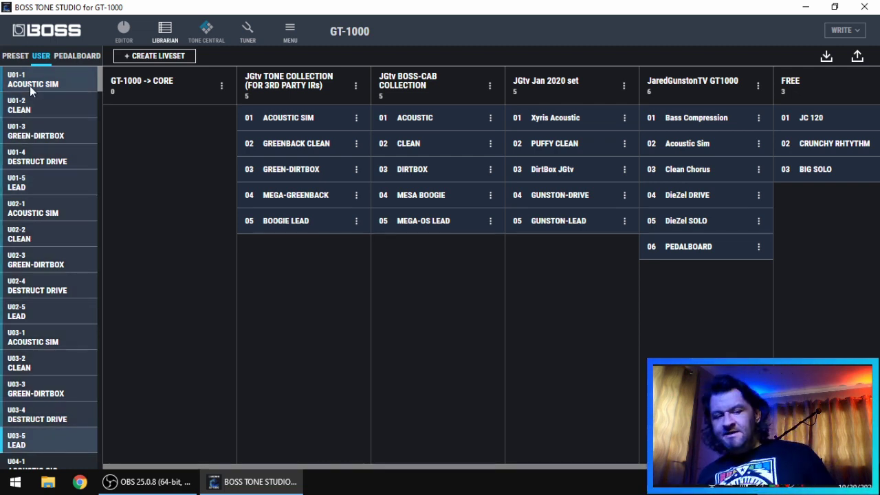
left_click_drag(146, 141, 151, 141)
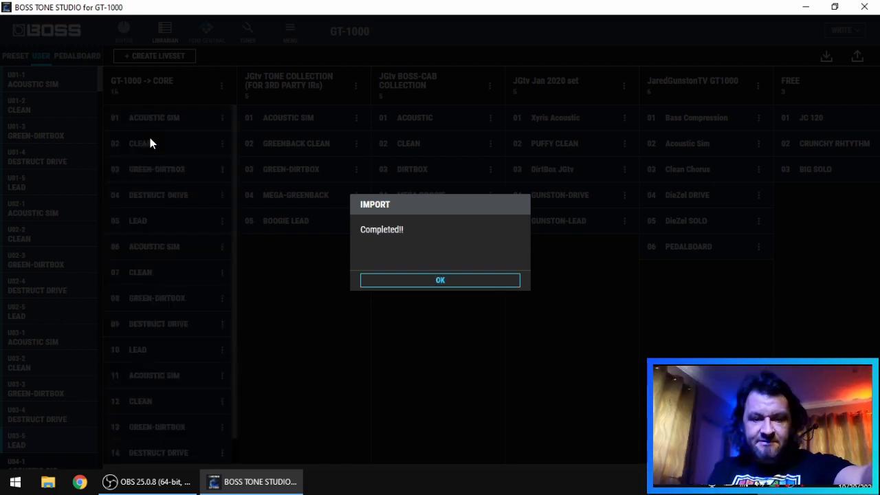
Step: Dismiss the completed import message, then close and relaunch BOSS TONE STUDIO for GT-1000
left_click(447, 284)
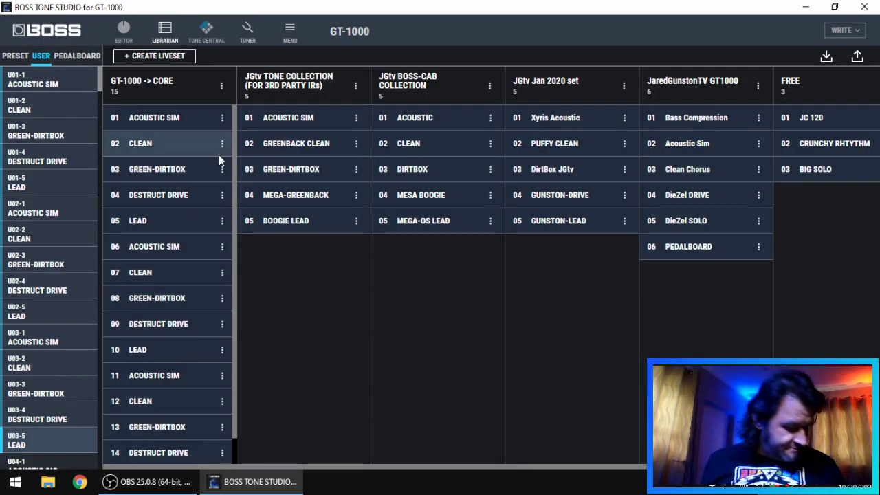
left_click(868, 12)
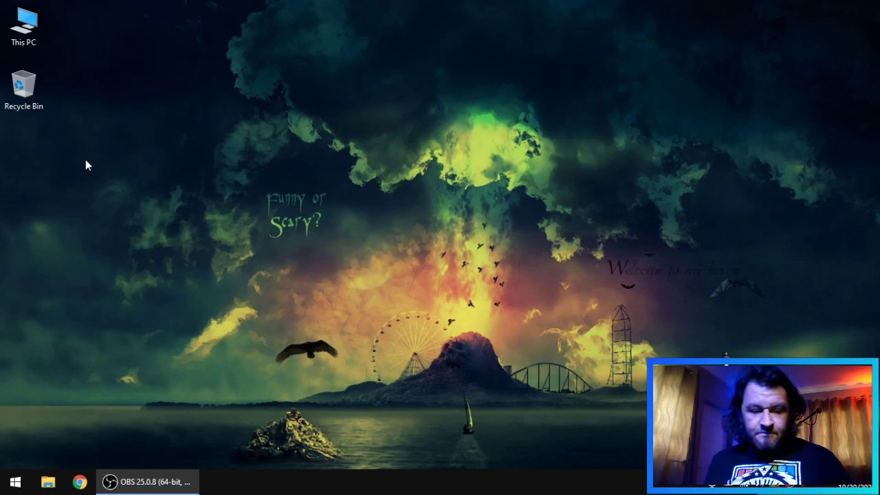
left_click(15, 481)
left_click(97, 426)
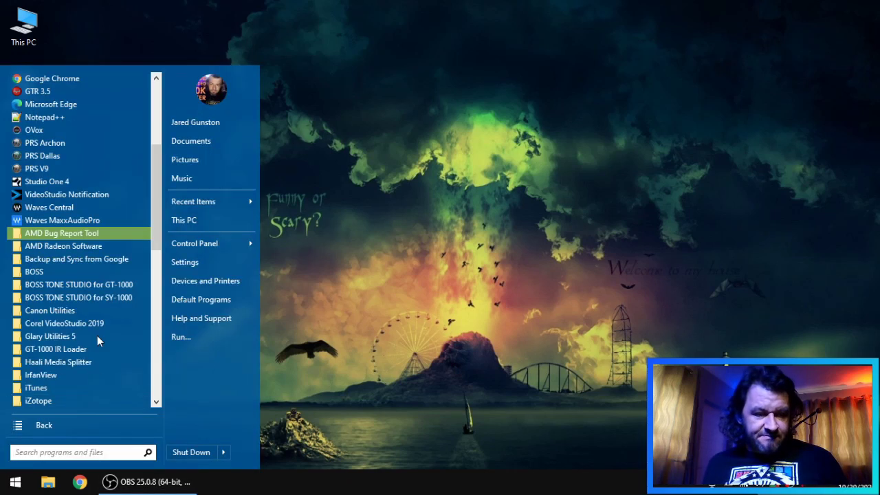
left_click(115, 286)
left_click(117, 297)
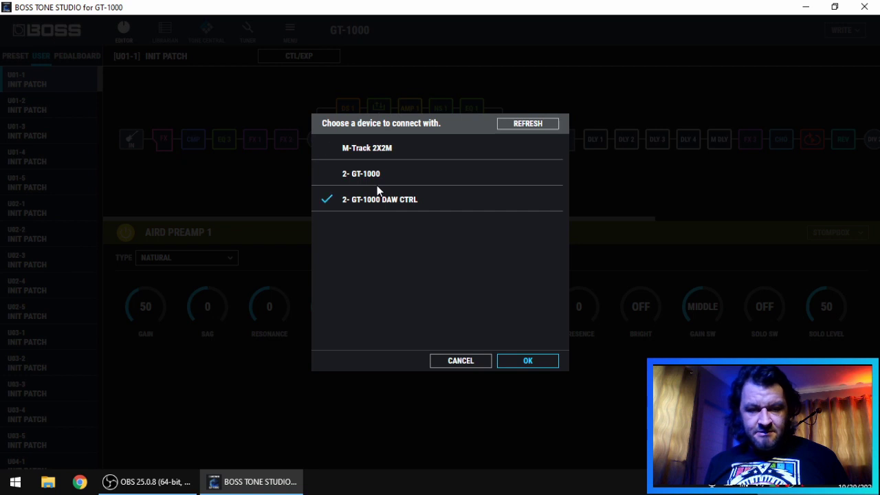
Step: Connect the editor to the GT-1000CORE and open the librarian
left_click(527, 361)
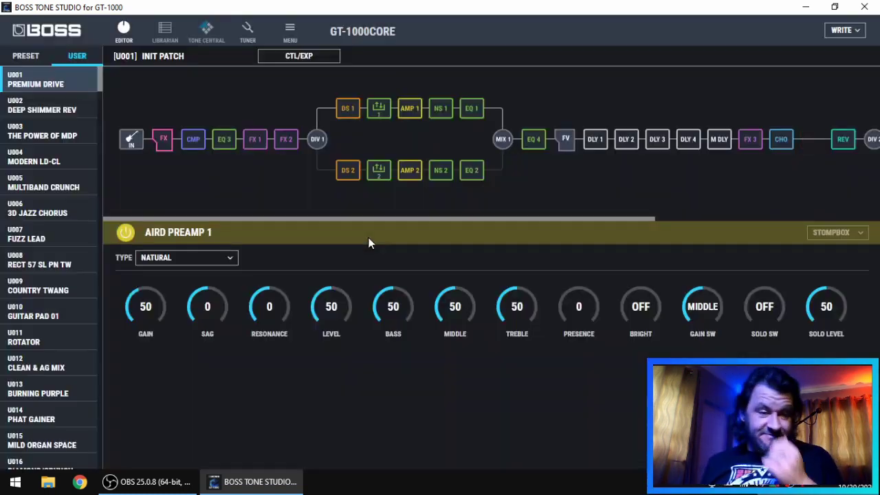
left_click(165, 31)
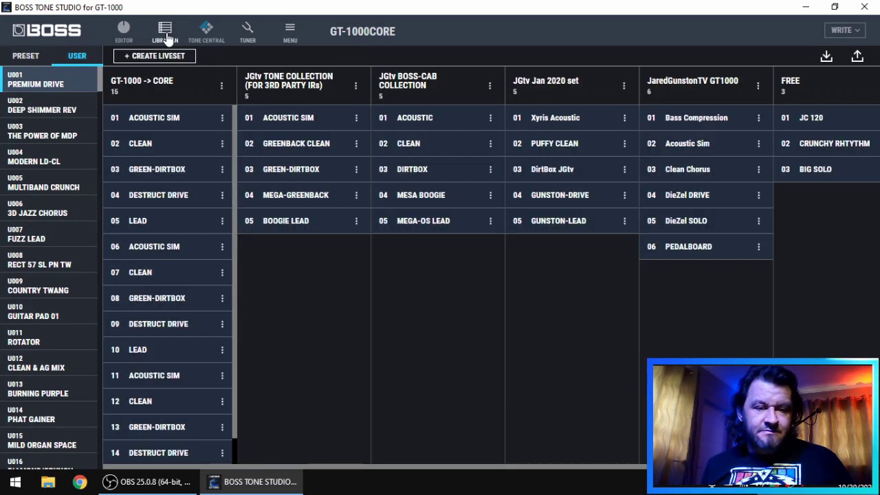
Step: Export patches 01 to 05 of the GT-1000 -> CORE liveset to the GT-1000CORE user slots starting at U001, retrying the transfer if it is interrupted
left_click(181, 117)
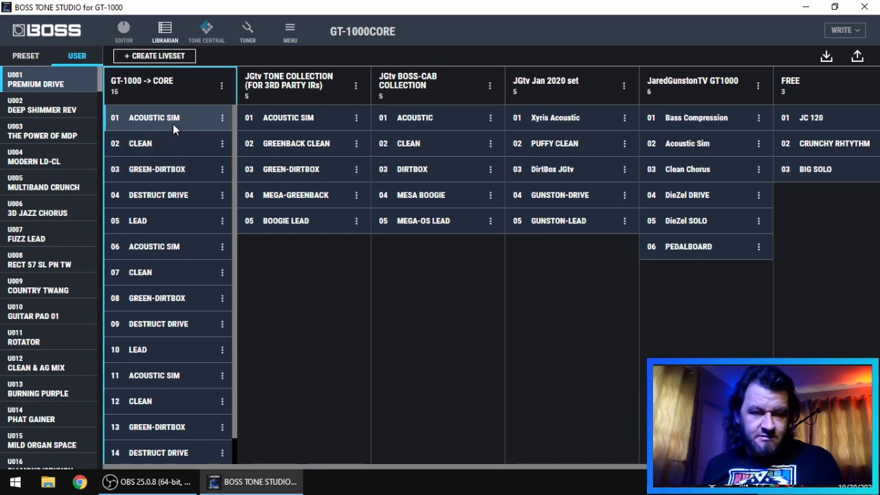
left_click(166, 220, "shift")
left_click_drag(171, 118, 62, 85)
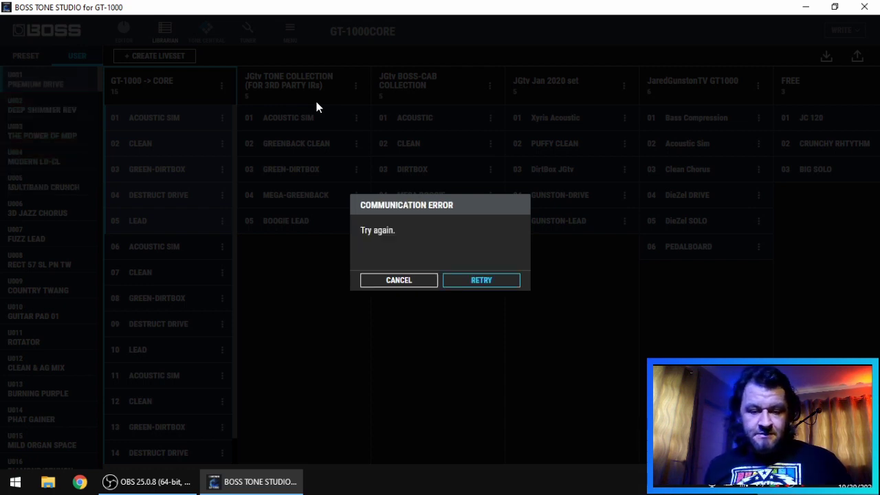
left_click(481, 280)
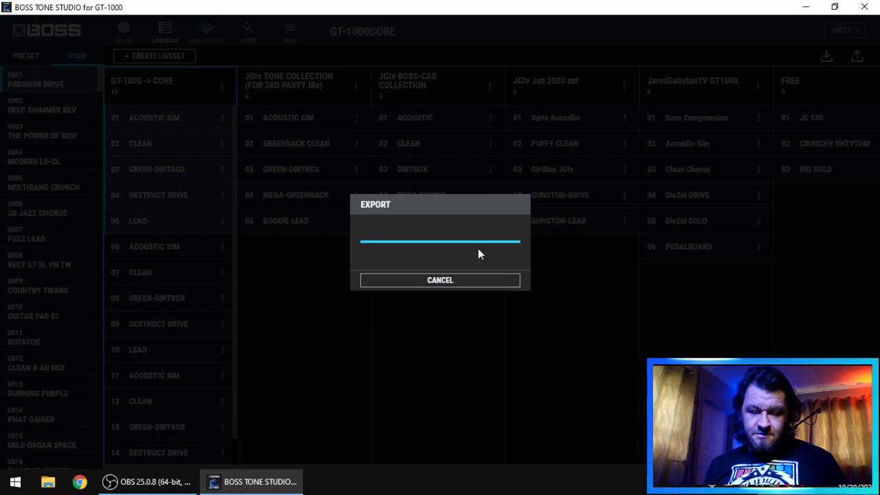
left_click(393, 281)
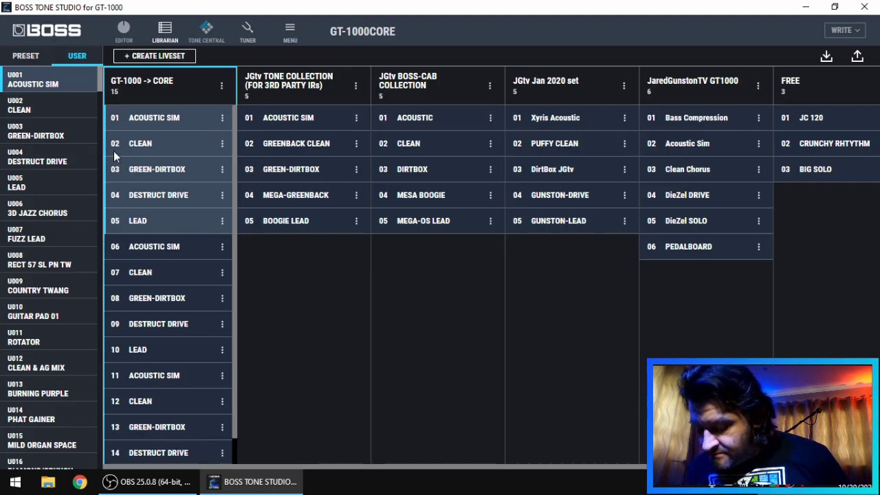
Step: Open user patch U001 ACOUSTIC SIM in the editor and bring up the Main Speaker Simulator near the end of its signal chain
key("Down")
key("Up")
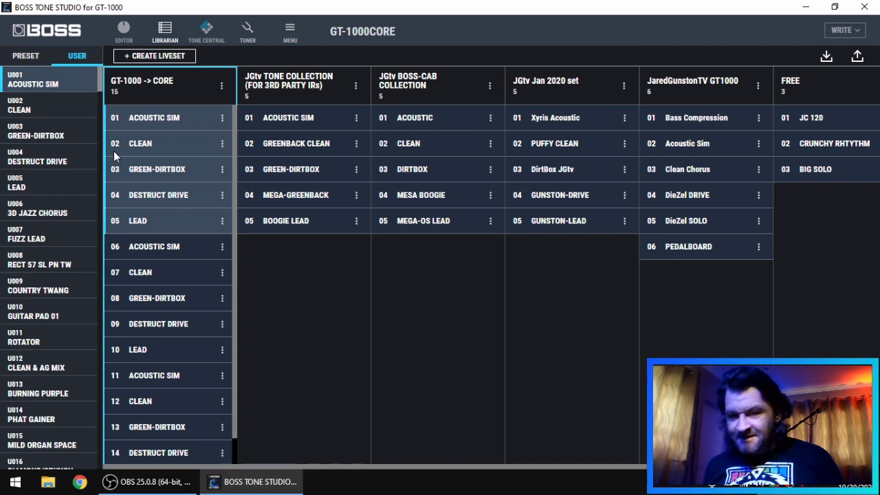
left_click(128, 33)
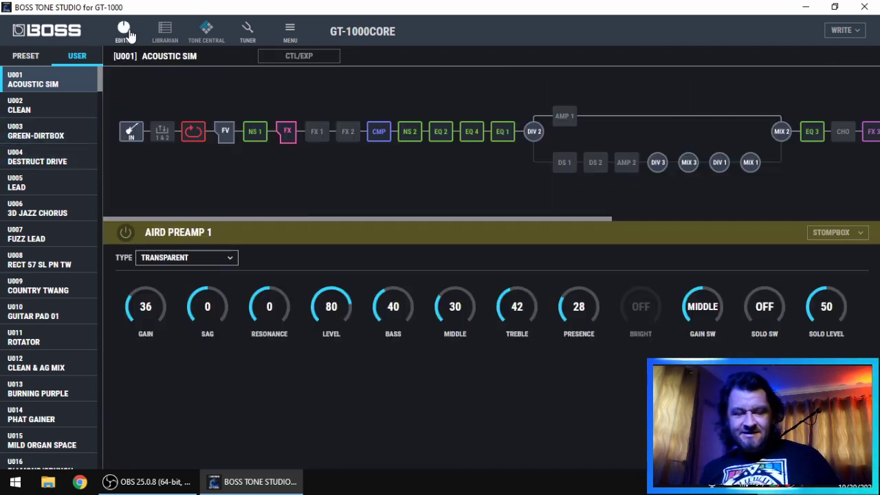
left_click_drag(249, 218, 652, 215)
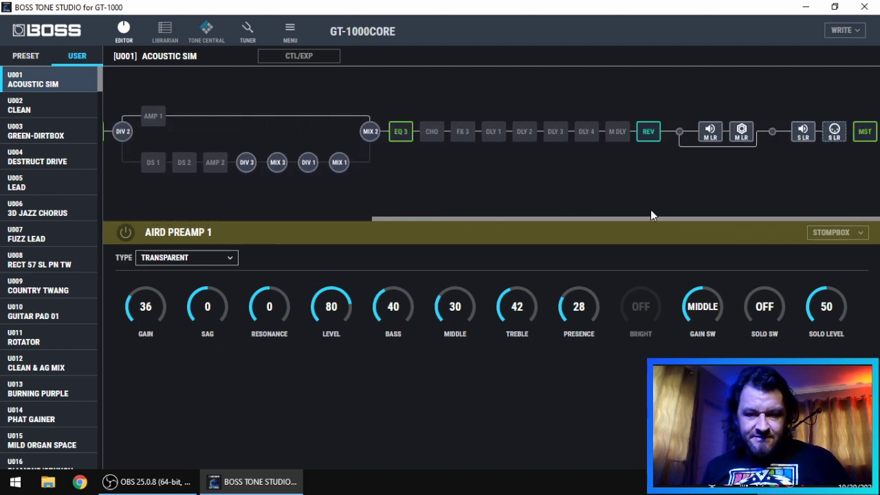
left_click(741, 132)
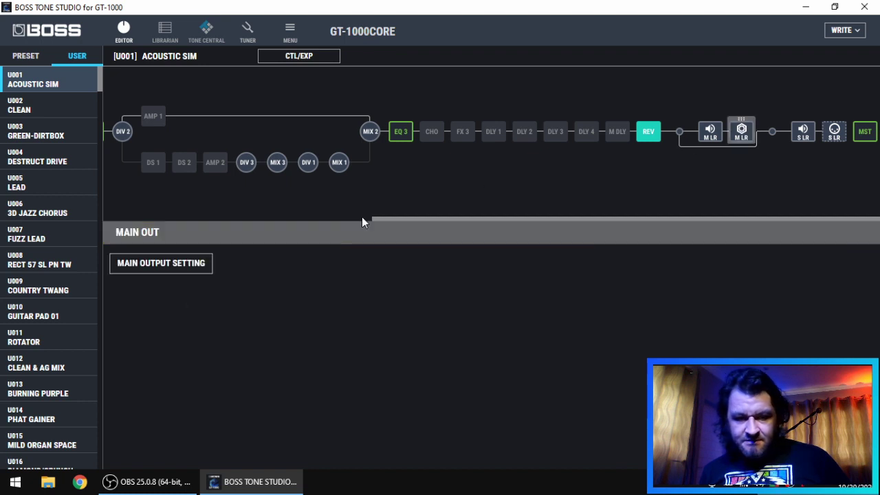
left_click(708, 132)
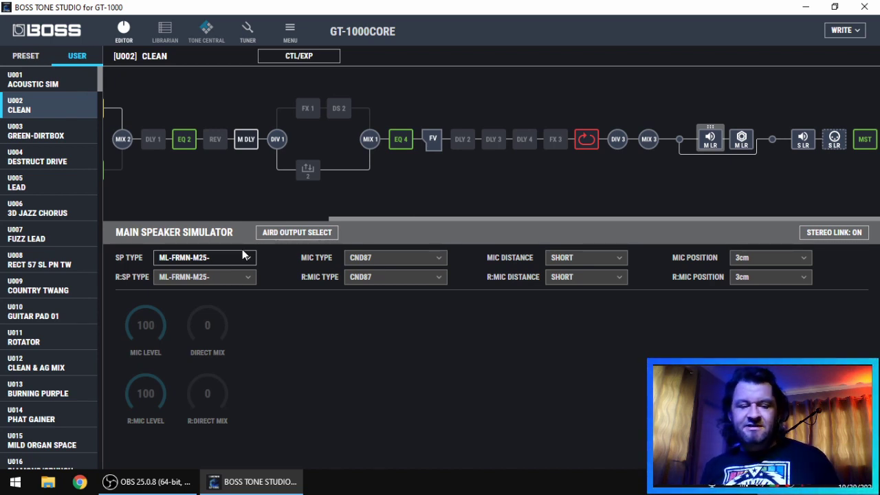
Step: Set the main speaker simulator's SP TYPE to ML-MEGA-GREE for patch U002 CLEAN
left_click(231, 261)
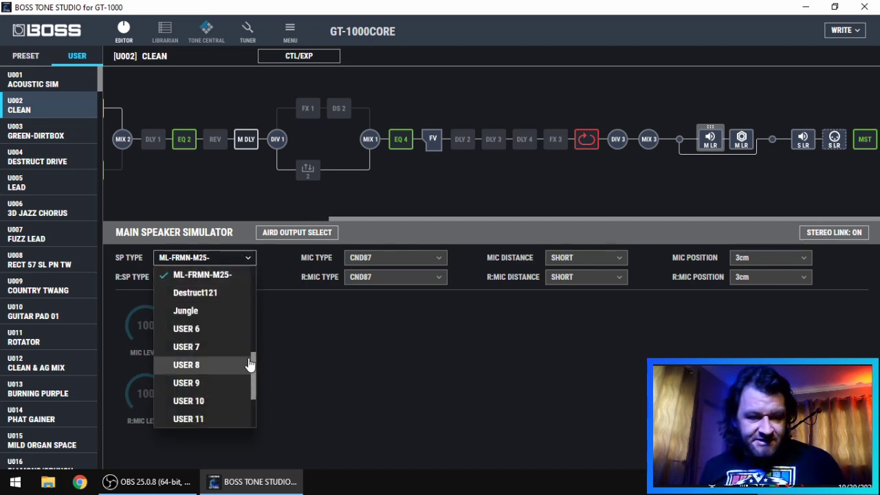
scroll(252, 360, "up", 1)
left_click_drag(251, 360, 255, 336)
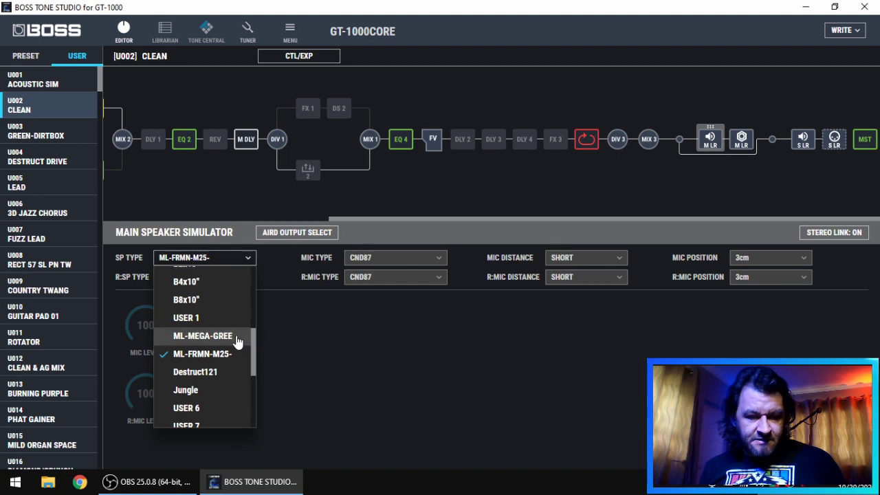
left_click(236, 336)
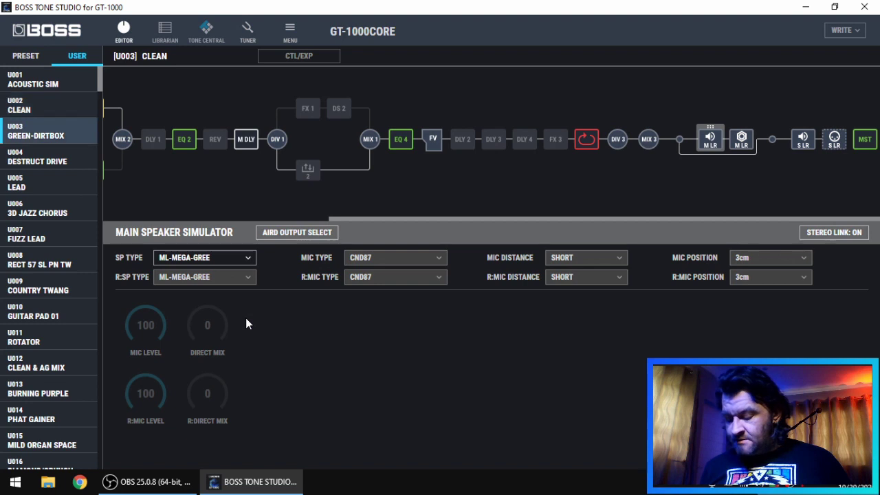
Step: Select patch U003 GREEN-DIRTBOX and set its main speaker simulator's SP TYPE to ML-FRMN-M25-
key("Down")
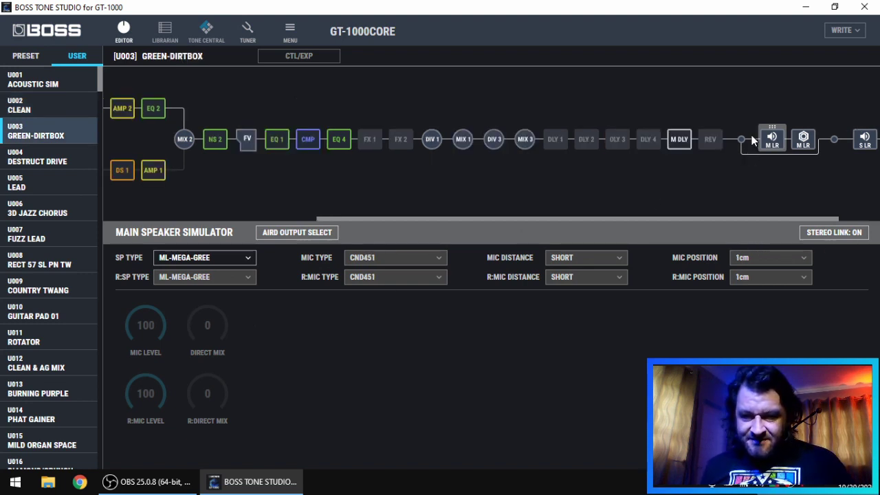
left_click(226, 257)
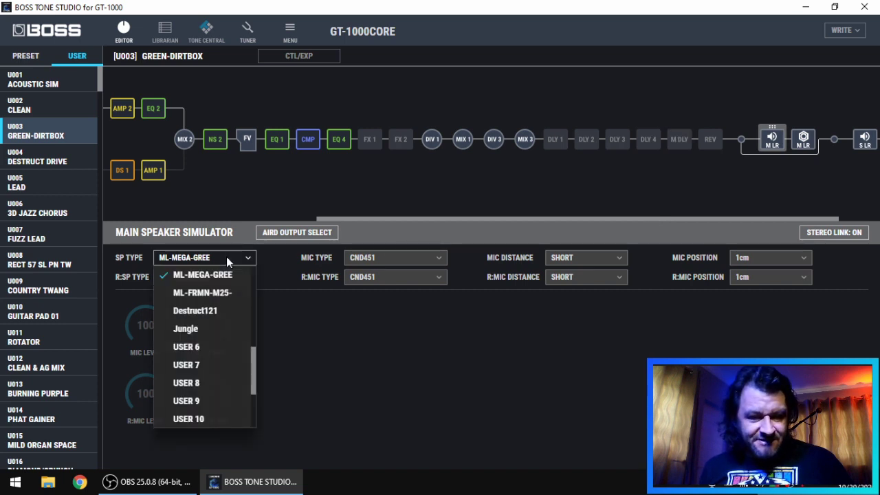
left_click(233, 294)
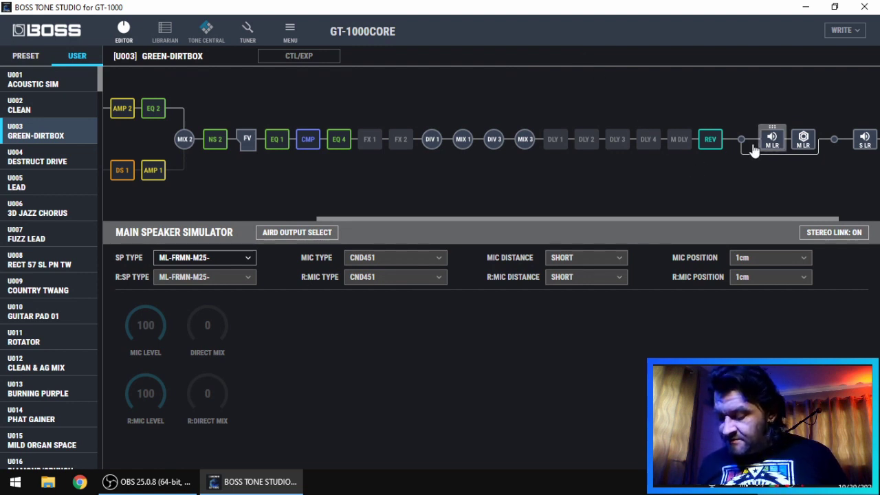
Step: Select patch U004 DESTRUCT DRIVE and set its main speaker simulator's SP TYPE to Destruct121
key("Down")
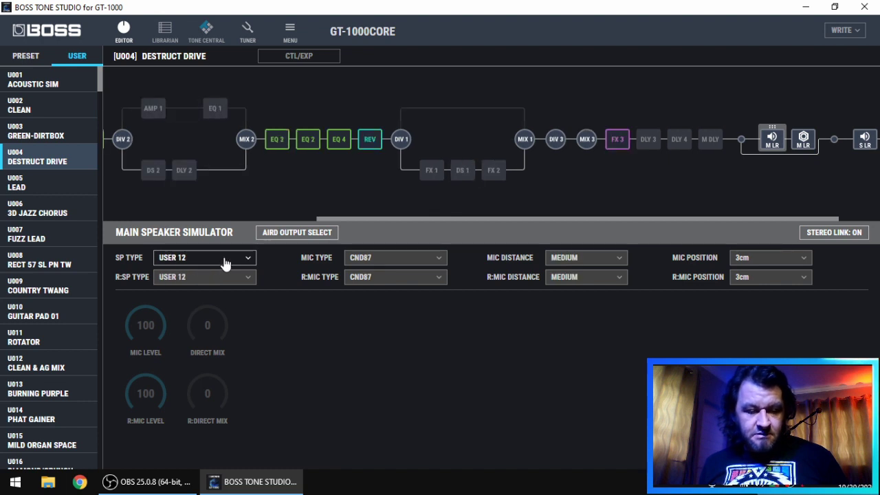
left_click(225, 262)
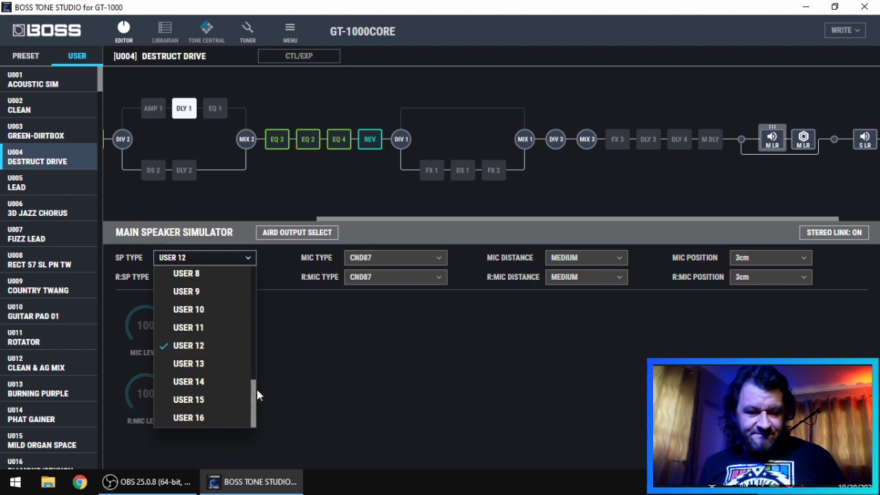
left_click_drag(253, 392, 251, 342)
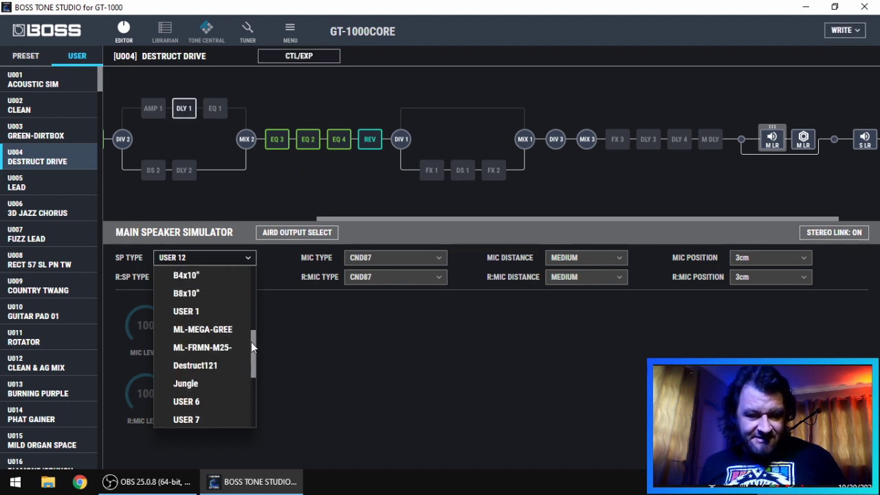
left_click(207, 365)
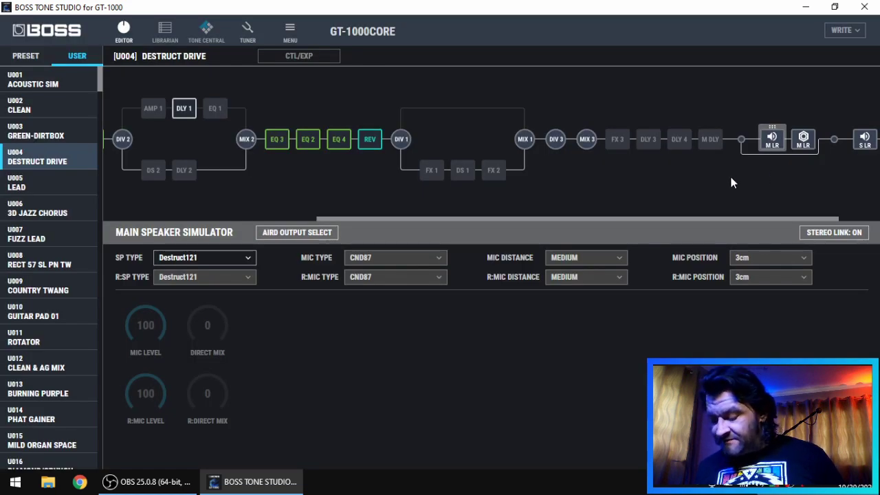
Step: Select patch U005 LEAD, set its main speaker simulator's SP TYPE to Jungle, and close BOSS TONE STUDIO
key("Down")
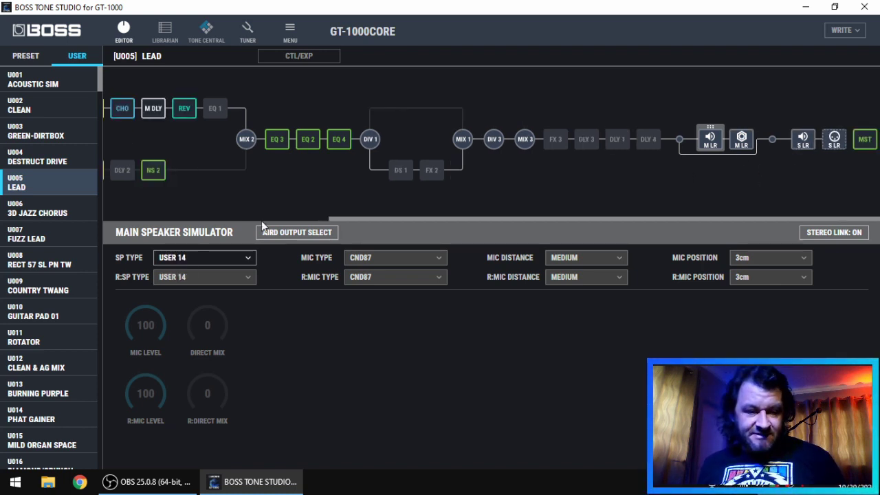
left_click(212, 262)
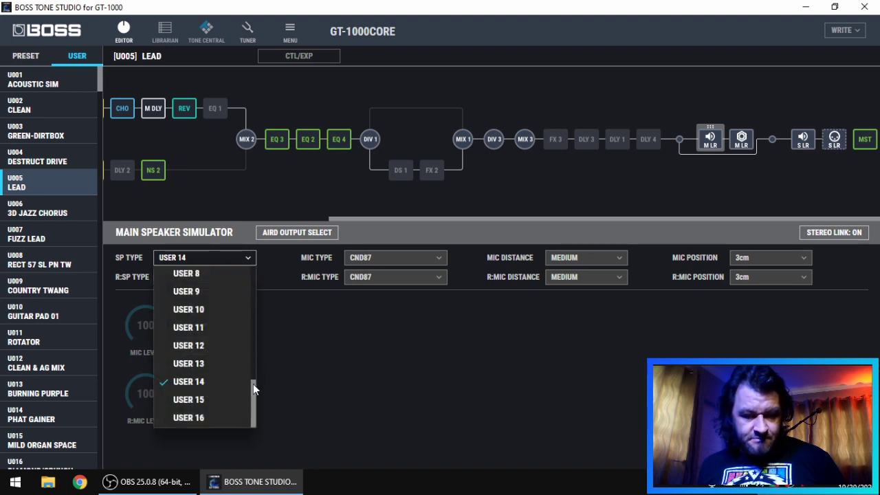
left_click_drag(252, 387, 262, 312)
scroll(246, 340, "down", 1)
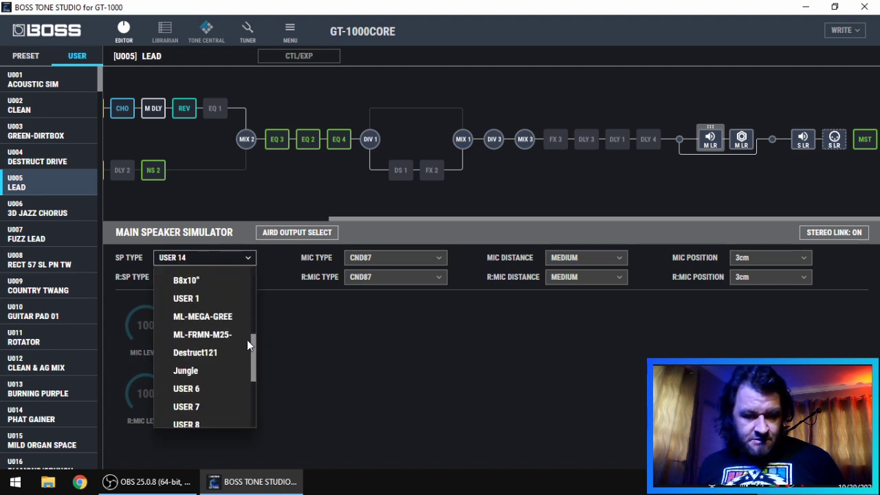
left_click(186, 370)
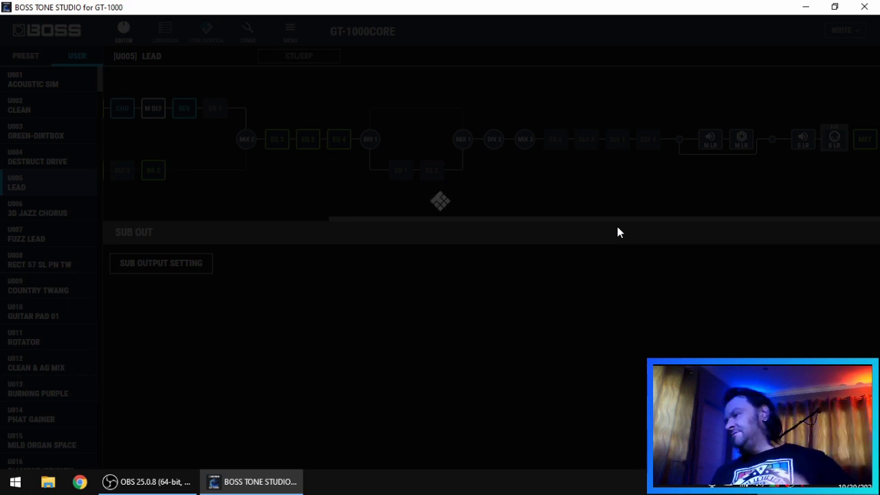
left_click(866, 6)
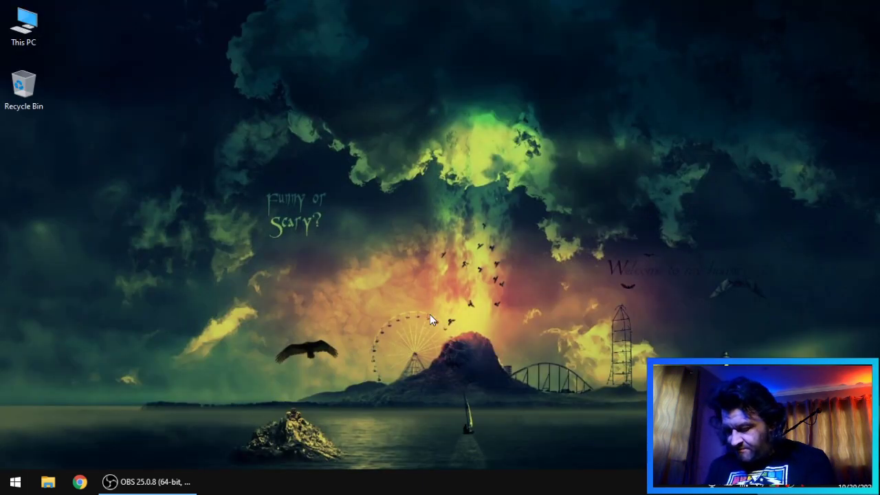